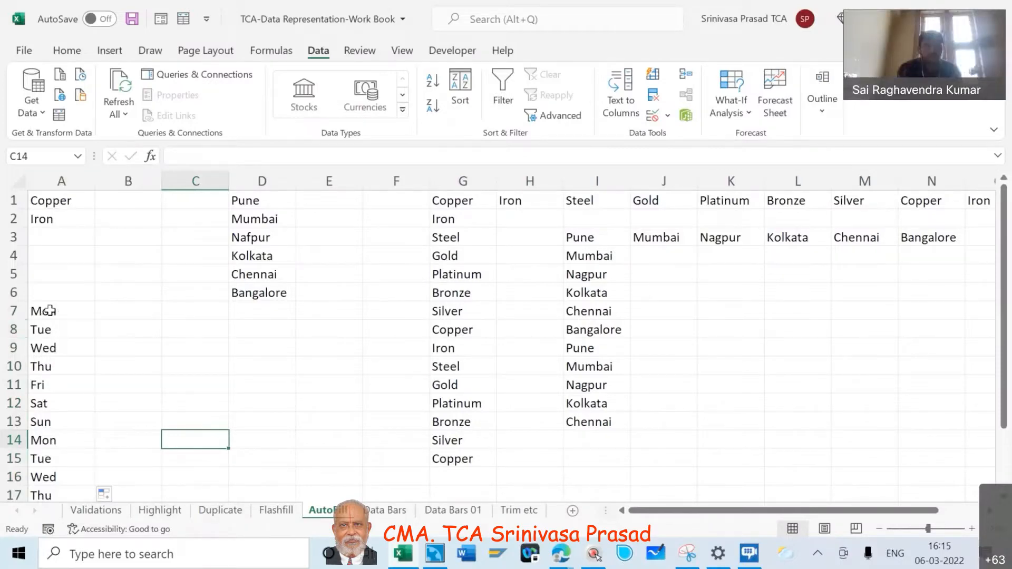
# - Undo the weekday fill in column A and clear the Mon and Tue entries from A7:A8
pyautogui.hotkey('ctrl', 'z')
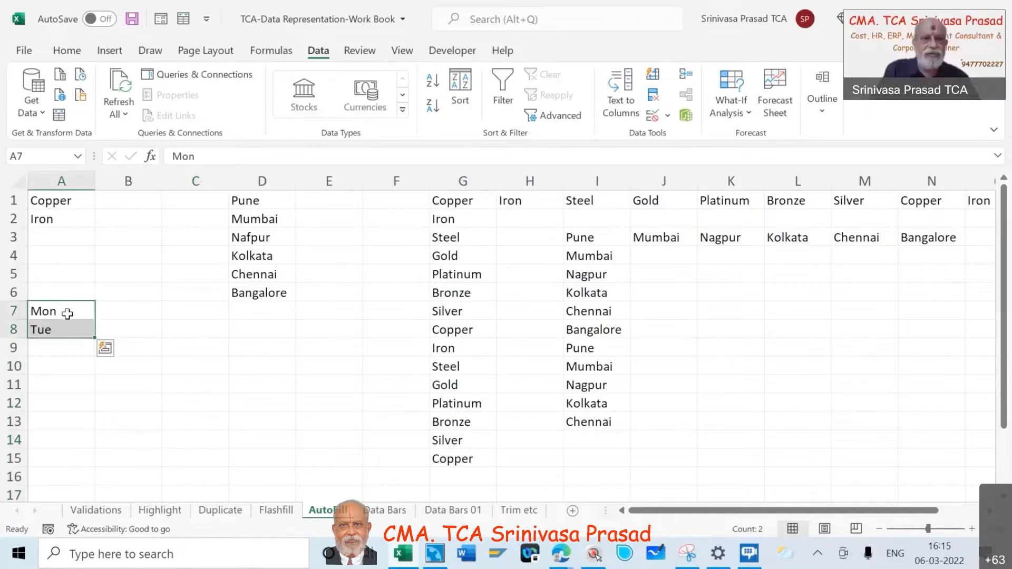
pyautogui.rightClick(67, 313)
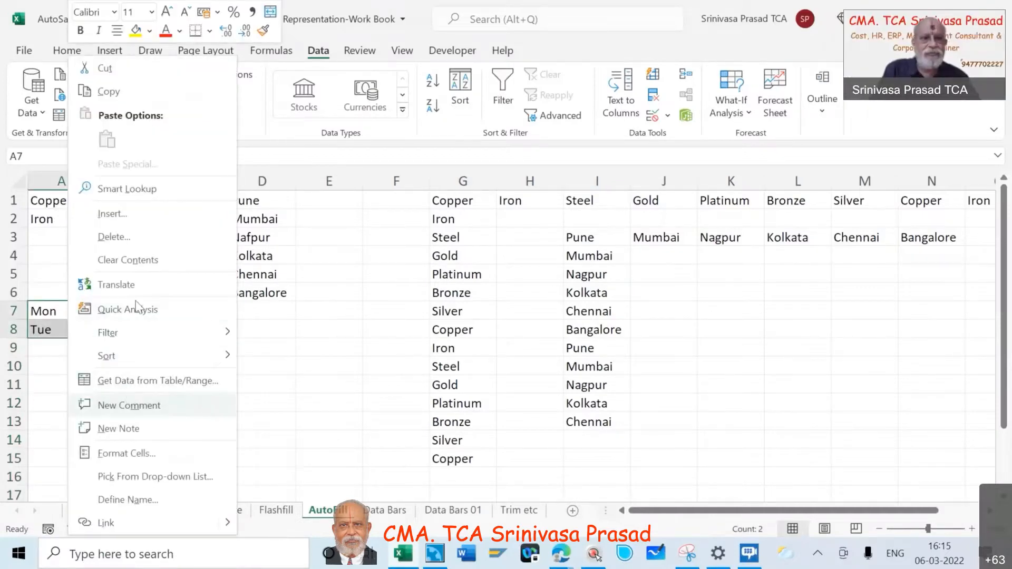
pyautogui.click(136, 260)
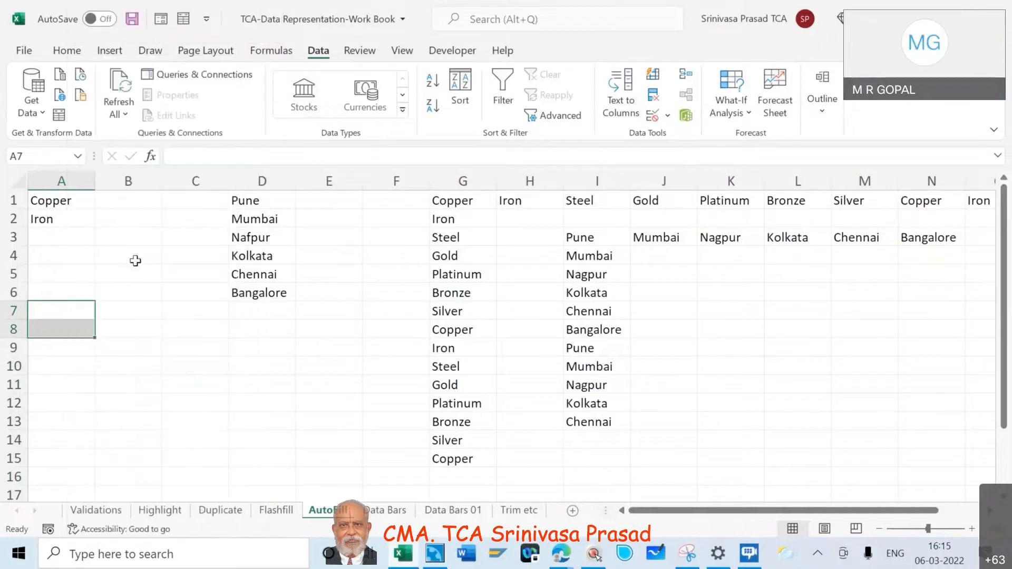
# - AutoFill the metals series from Copper and Iron in A1:A2 down to A14
pyautogui.click(50, 202)
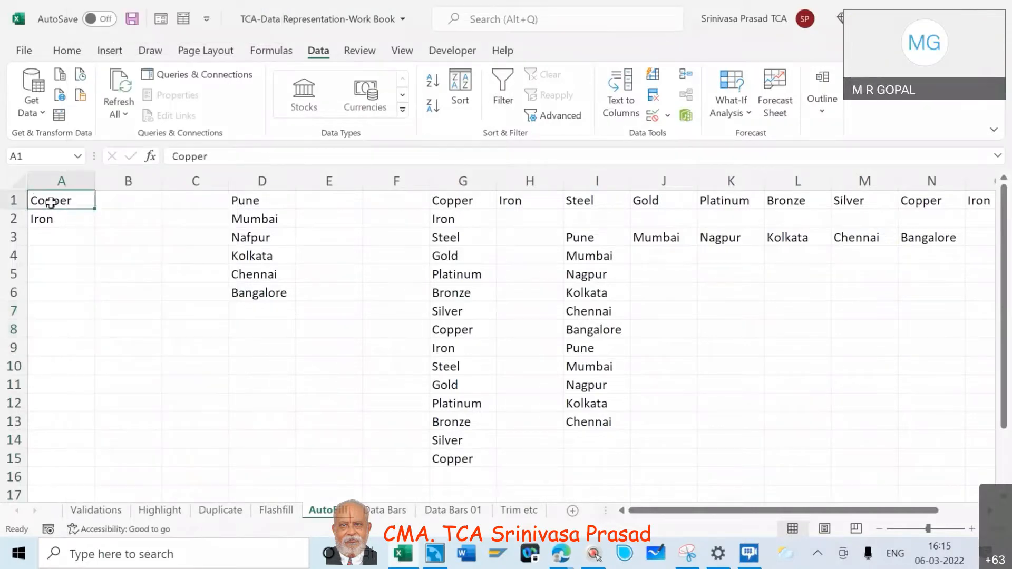
pyautogui.hotkey('shift', 'Down')
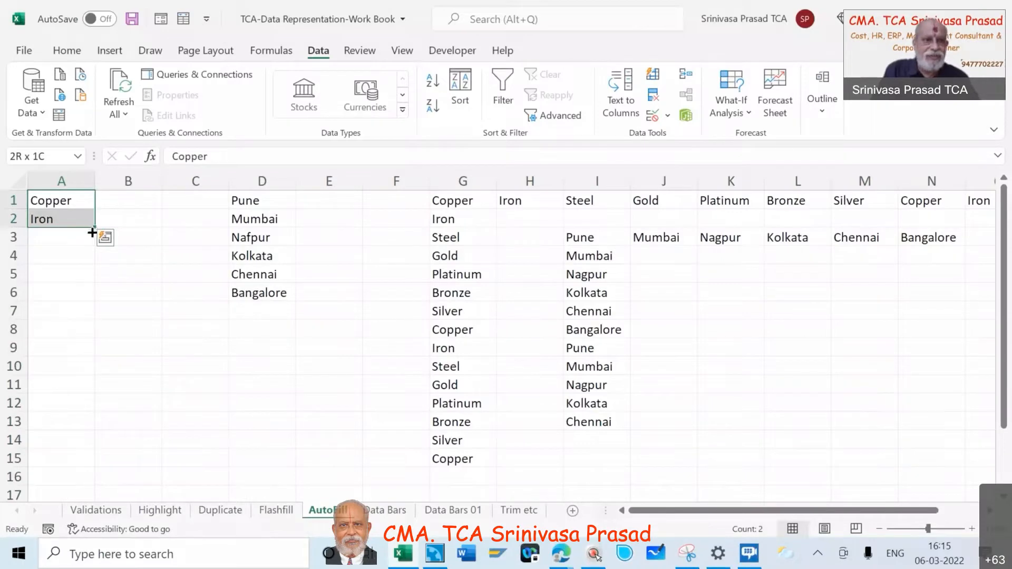
pyautogui.moveTo(92, 233); pyautogui.dragTo(97, 446)
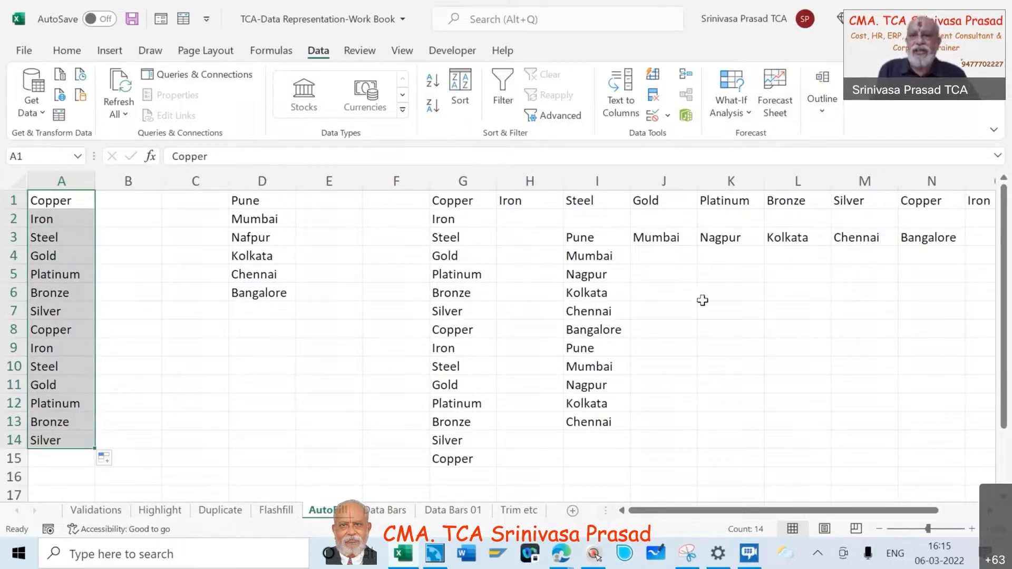
# - Clear the contents of row 1 from Steel in I1 through R1
pyautogui.click(568, 200)
pyautogui.hotkey('shift', 'Right')
pyautogui.hotkey('shift', 'Right')
pyautogui.hotkey('shift', 'Right')
pyautogui.hotkey('shift', 'Right')
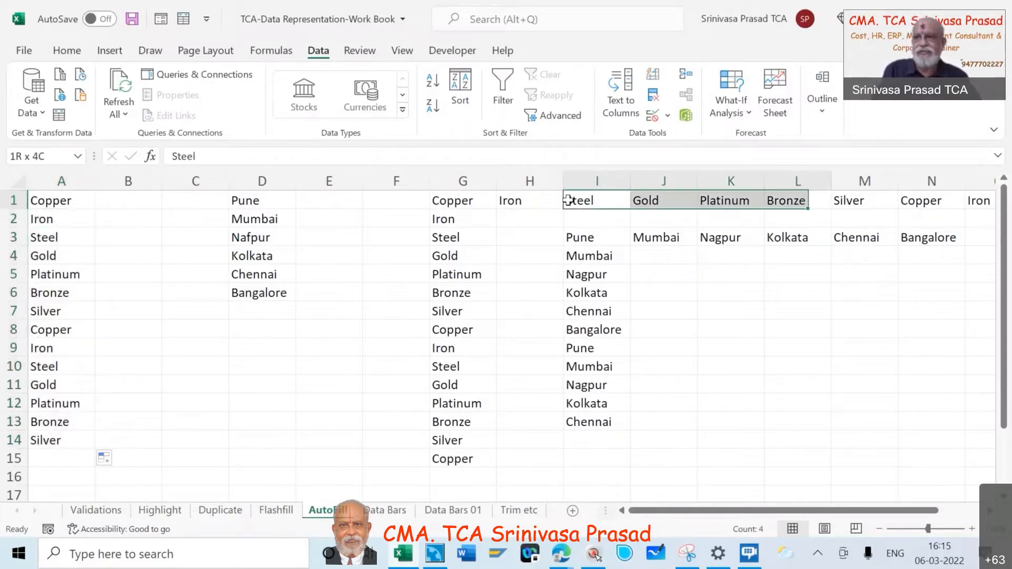
pyautogui.hotkey('shift', 'Right')
pyautogui.hotkey('shift', 'Right')
pyautogui.hotkey('shift', 'Right')
pyautogui.hotkey('shift', 'Right')
pyautogui.hotkey('shift', 'Right')
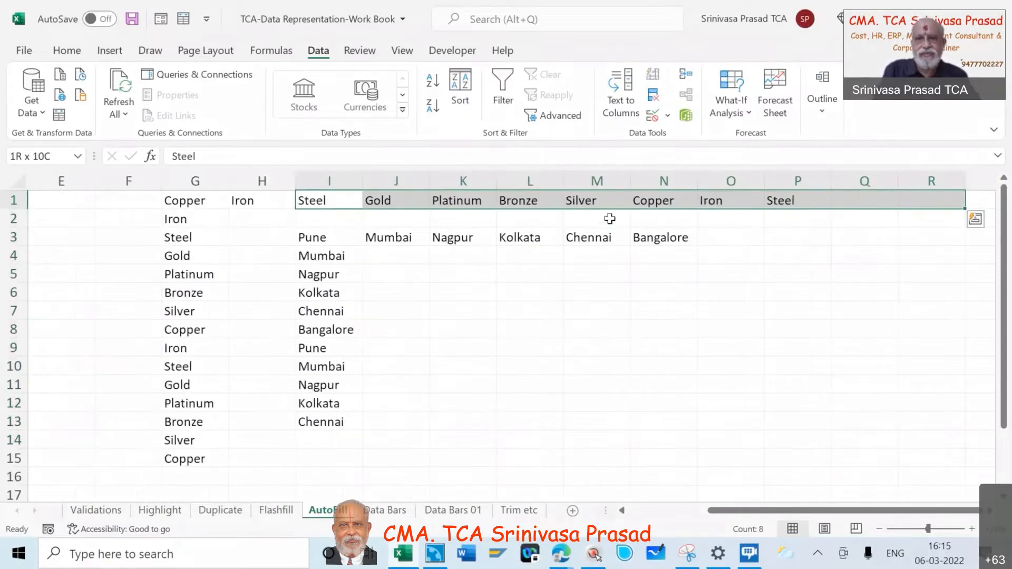
pyautogui.rightClick(604, 201)
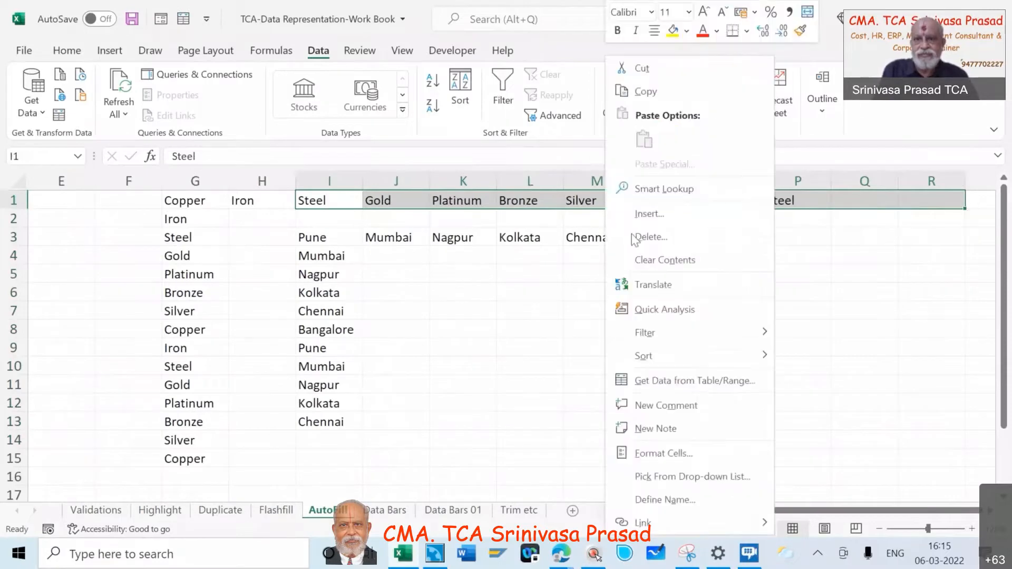
pyautogui.click(649, 261)
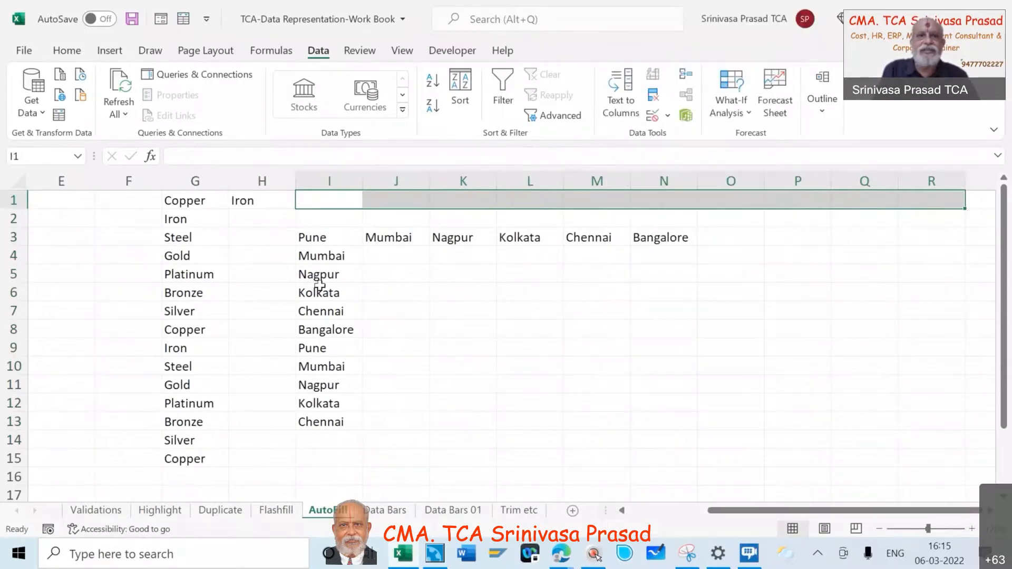
# - AutoFill the metals series from Copper and Iron in G1:H1 across row 1 to R1
pyautogui.click(177, 199)
pyautogui.moveTo(229, 209); pyautogui.dragTo(265, 211)
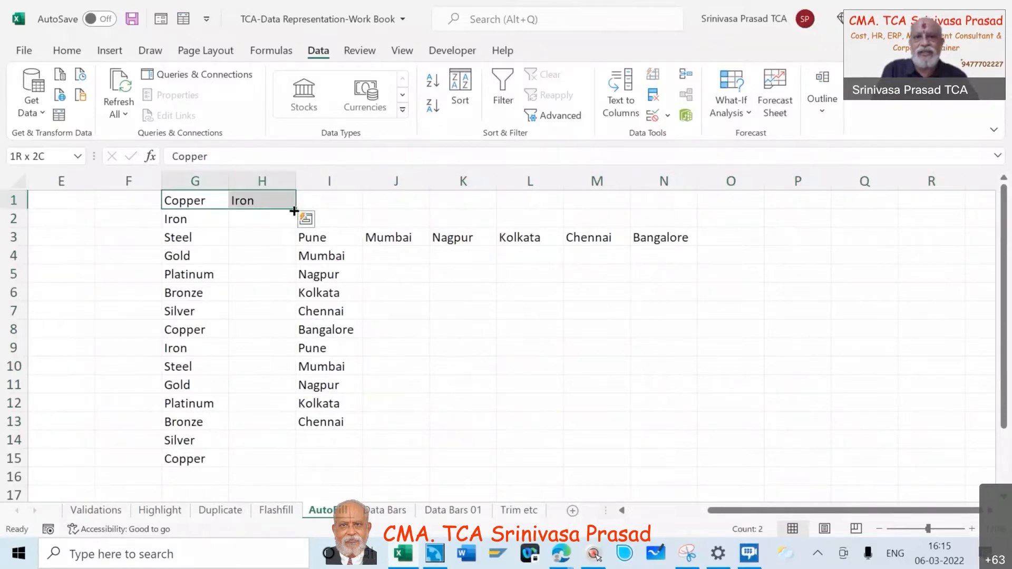
pyautogui.moveTo(294, 211); pyautogui.dragTo(942, 199)
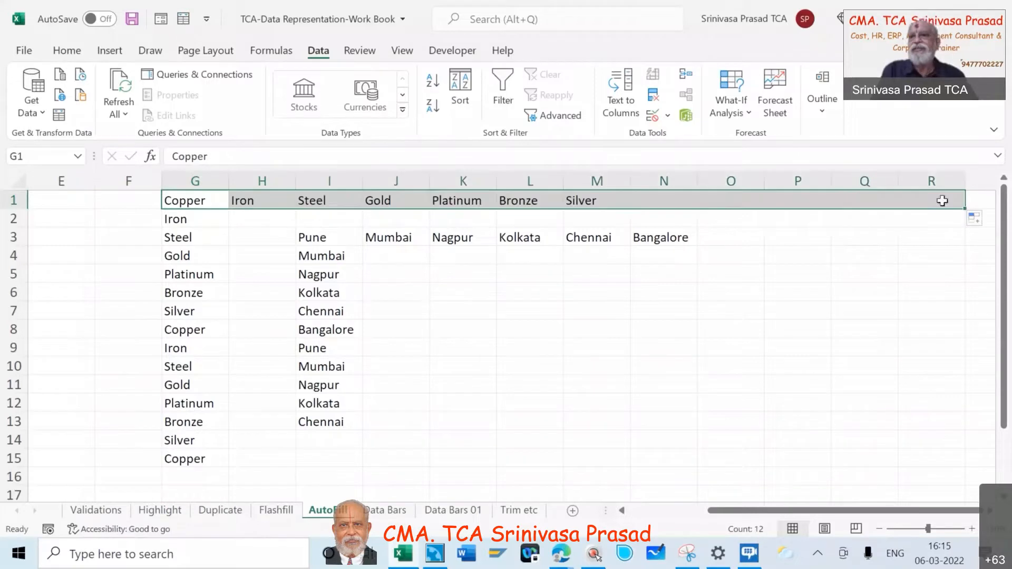
pyautogui.click(753, 400)
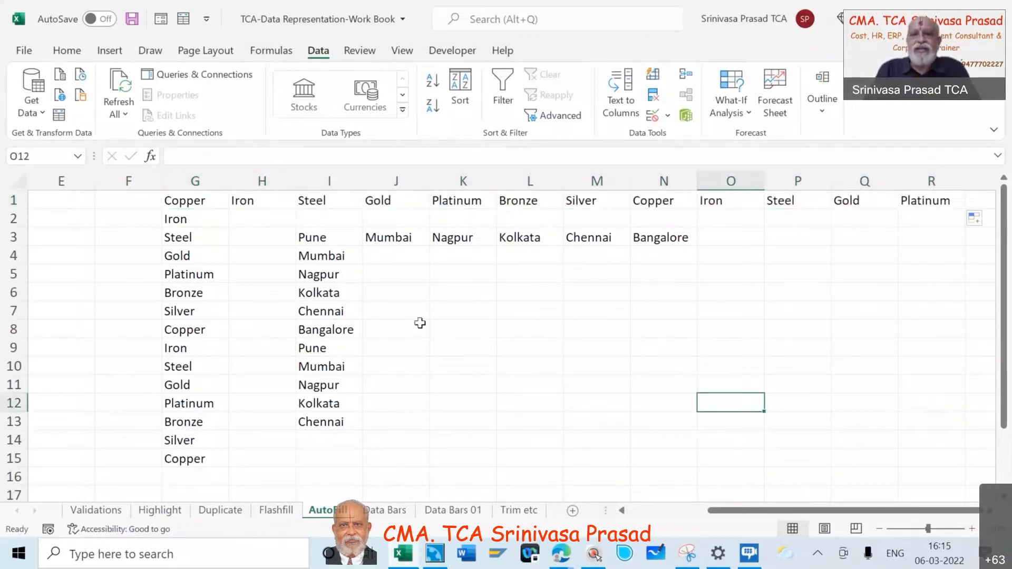
# - Add a blank worksheet after the AutoFill sheet and select its cell C3
pyautogui.hscroll(-2, 420, 323)
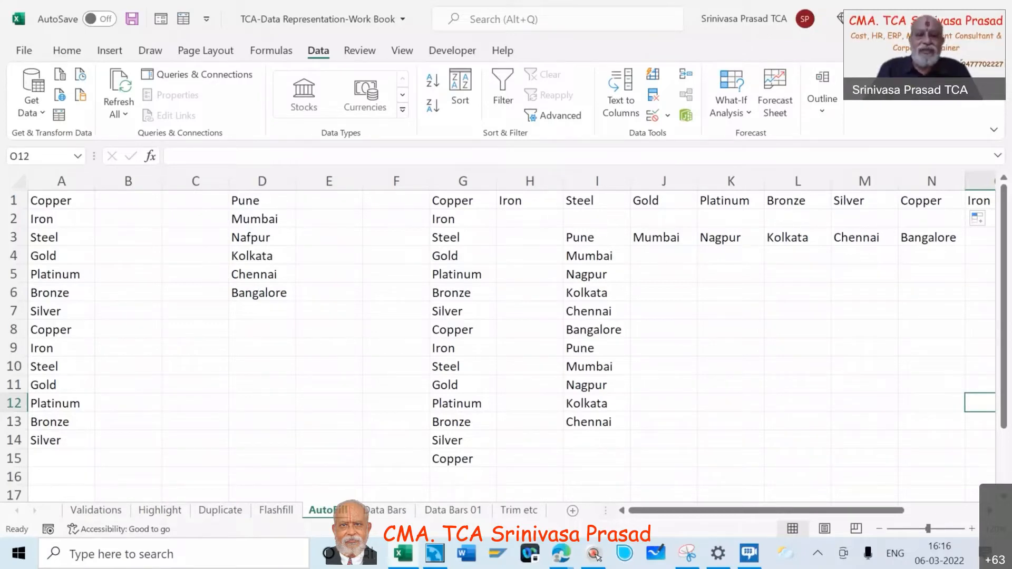
pyautogui.click(573, 511)
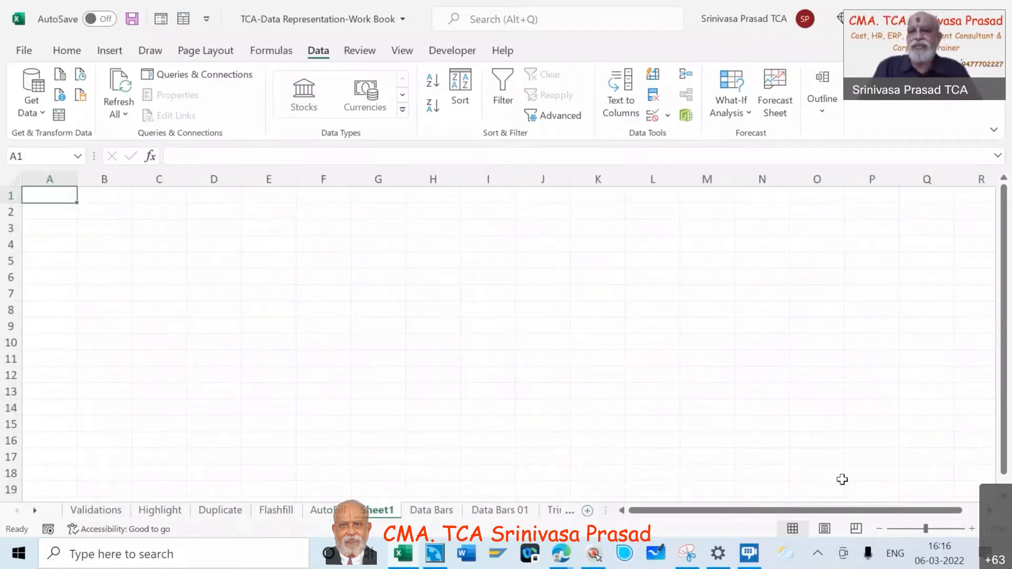
pyautogui.click(972, 529)
pyautogui.click(972, 529)
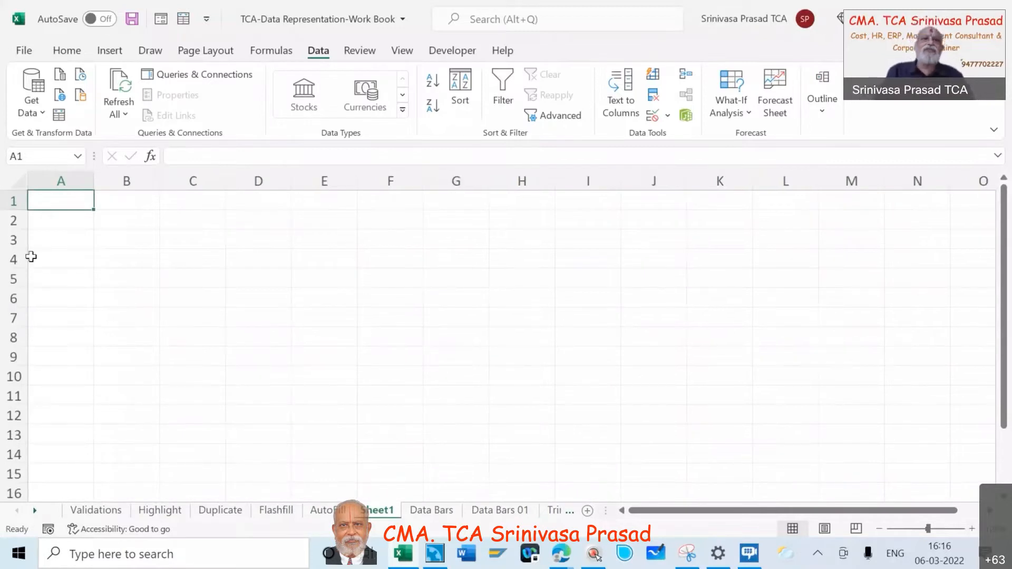
pyautogui.click(188, 235)
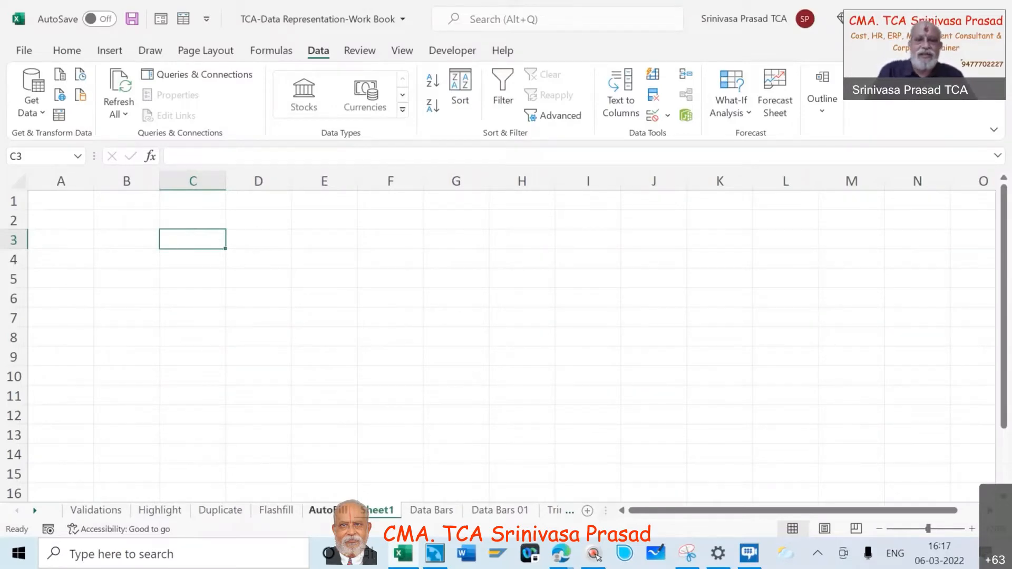
# - Glance at the AutoFill sheet, then enter Rice, Wheat, Cotton and Oil in C3:C6 of Sheet1
pyautogui.click(322, 510)
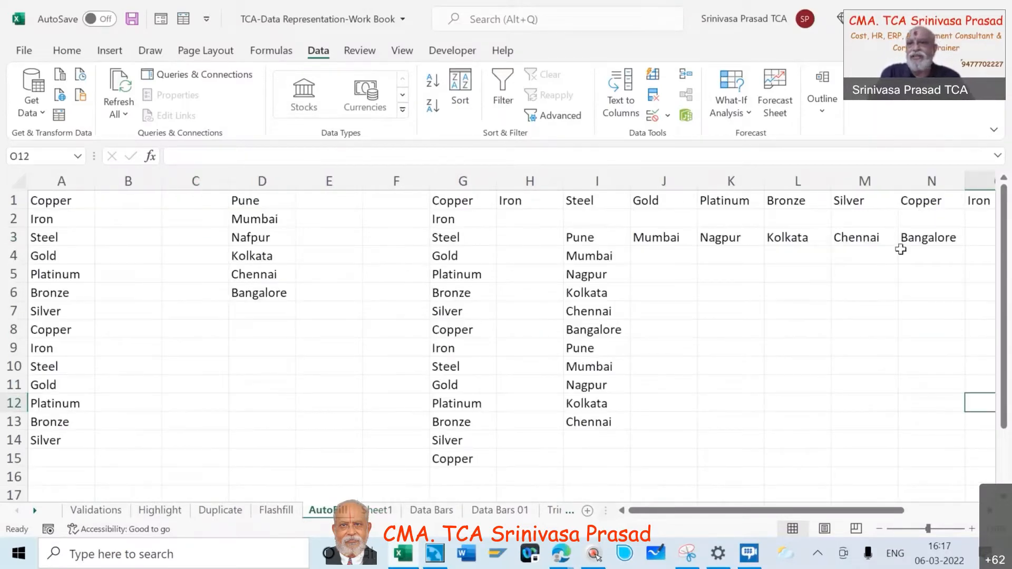
pyautogui.click(378, 510)
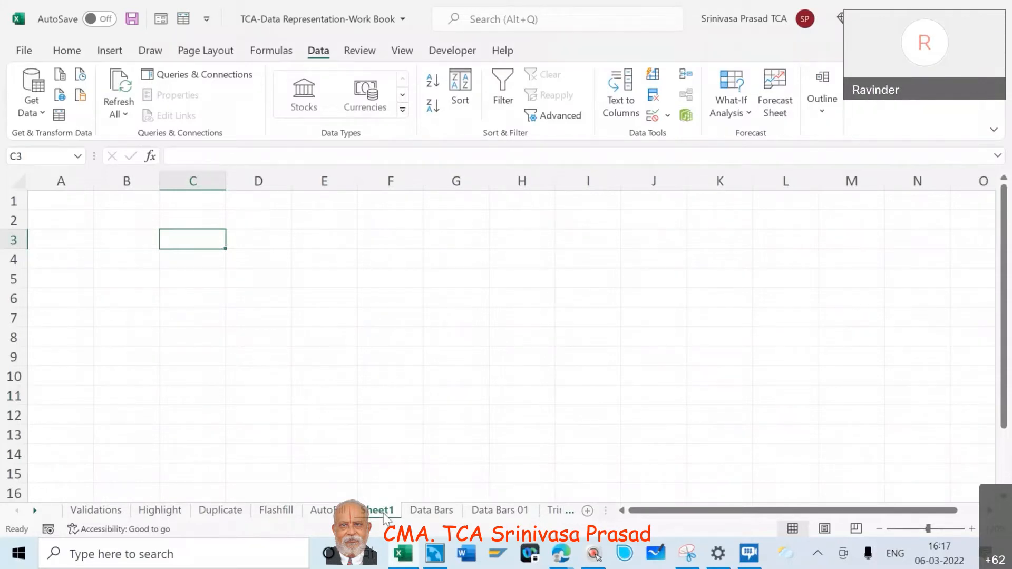
pyautogui.write('Rice')
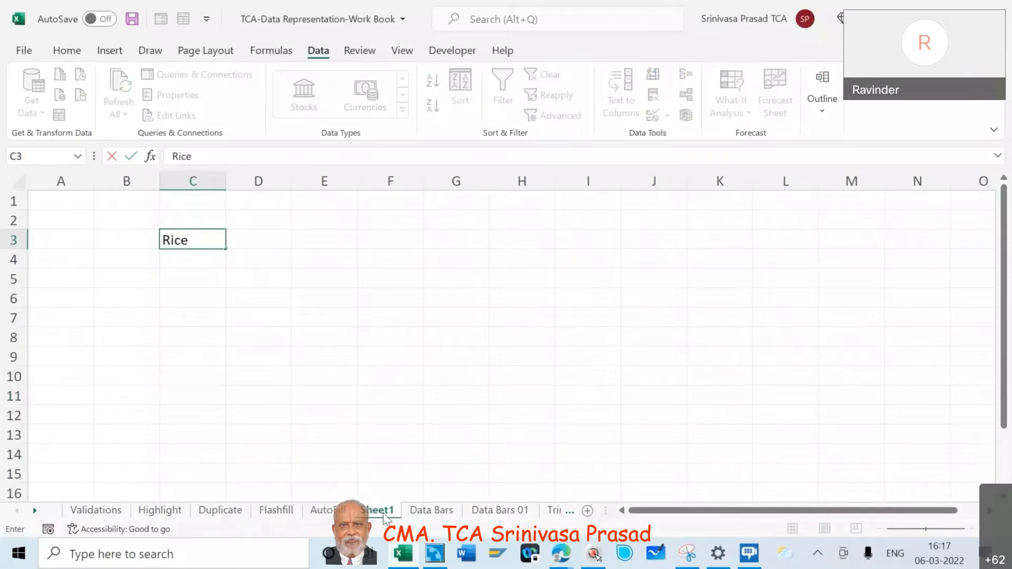
pyautogui.press('Return')
pyautogui.write('Wheat')
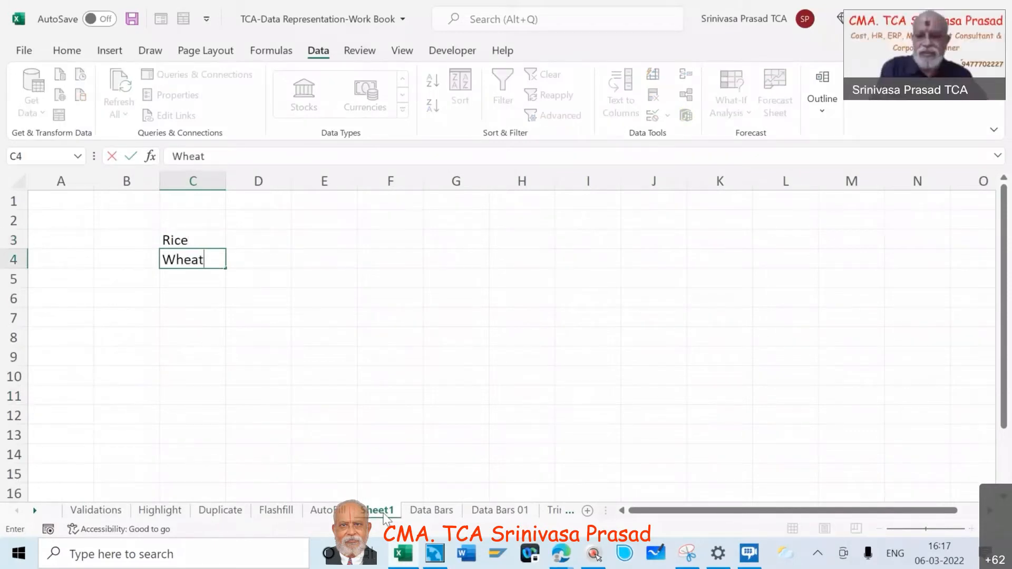
pyautogui.press('Return')
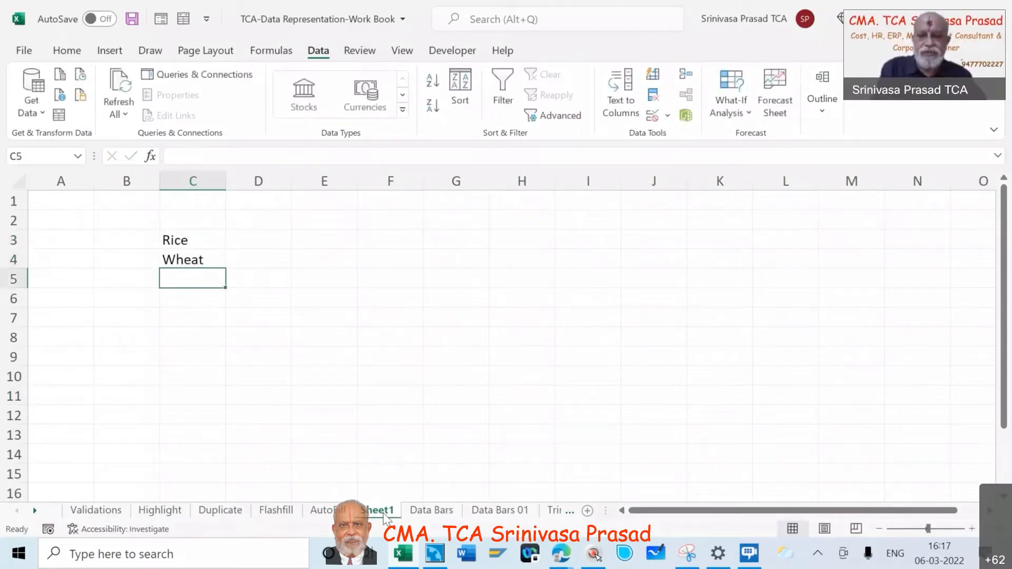
pyautogui.write('Cotton')
pyautogui.press('Return')
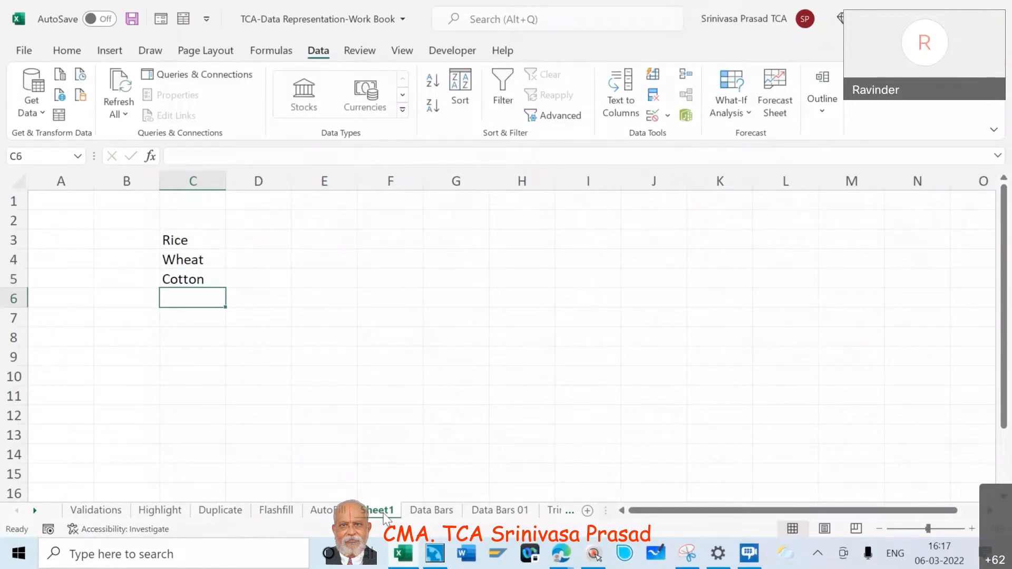
pyautogui.write('Oil')
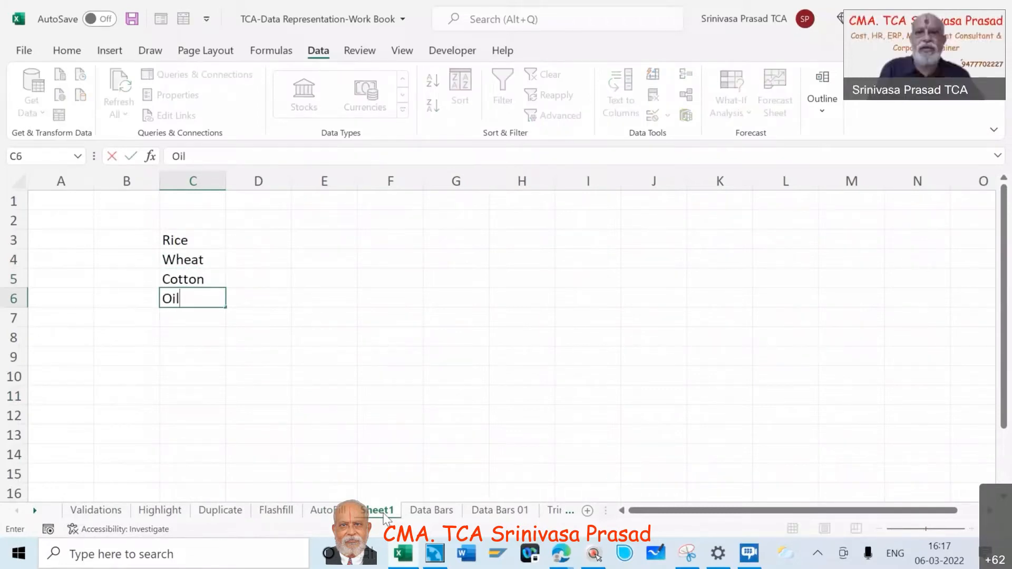
pyautogui.press('Return')
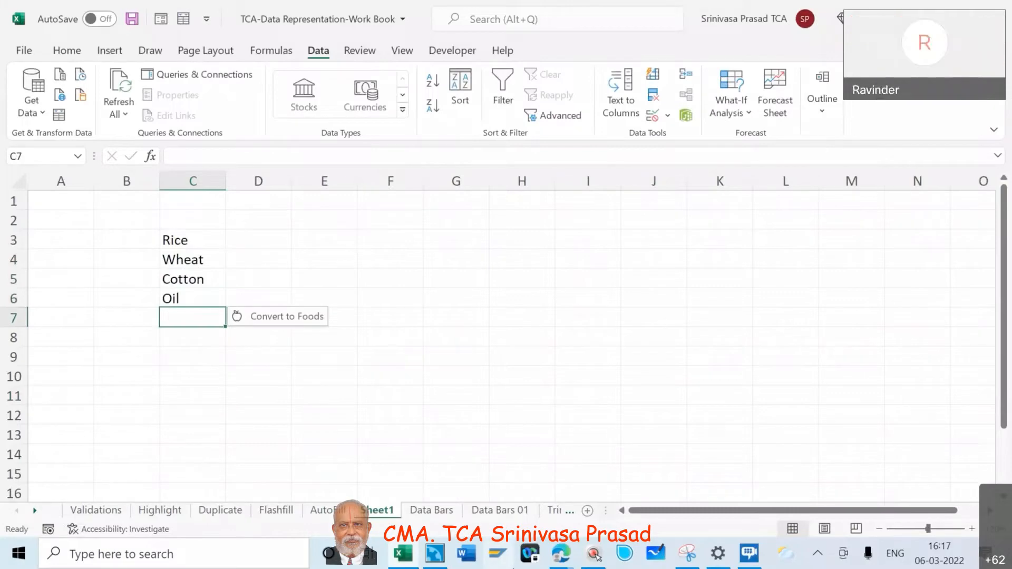
# - Continue the commodity list with Coffee, Spices, Nuts and Cocoa in C7:C10
pyautogui.write('Co')
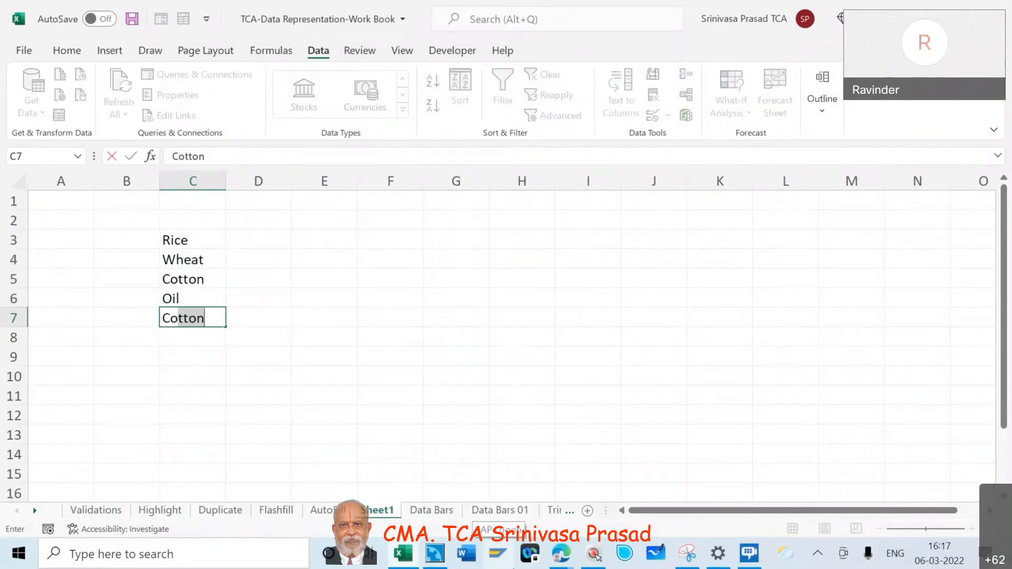
pyautogui.write('ffee')
pyautogui.press('Return')
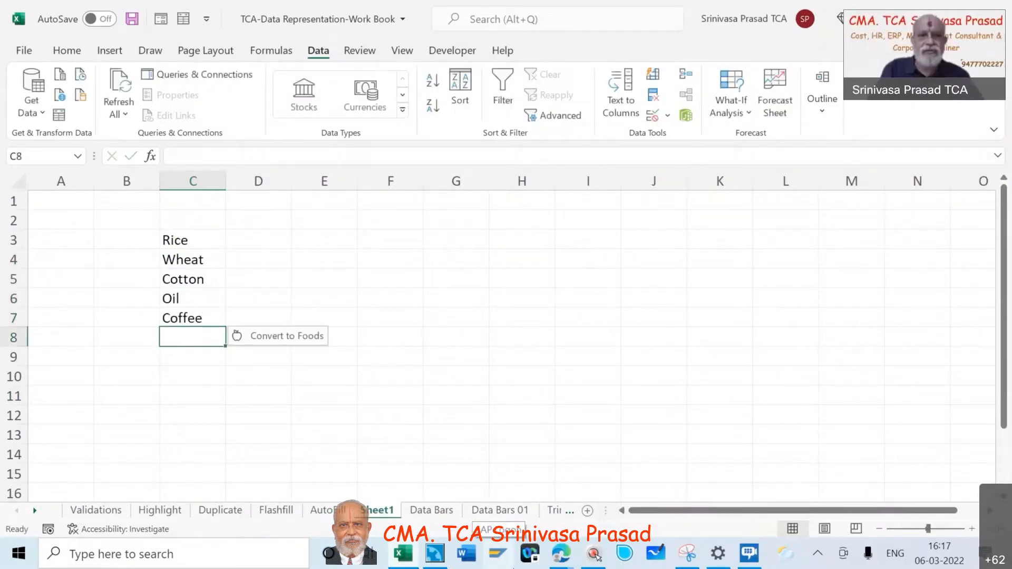
pyautogui.write('Sp')
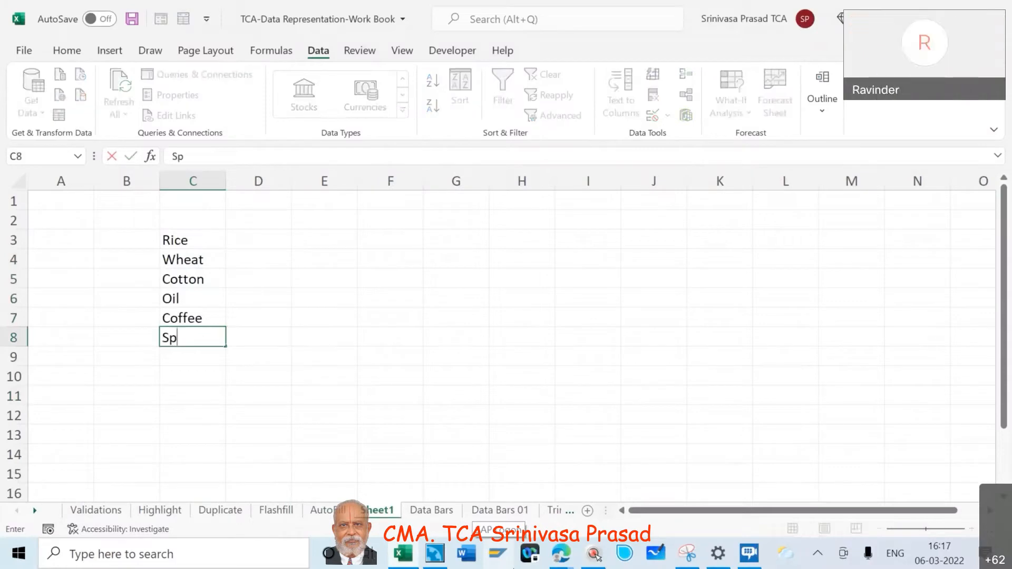
pyautogui.write('ices')
pyautogui.press('Return')
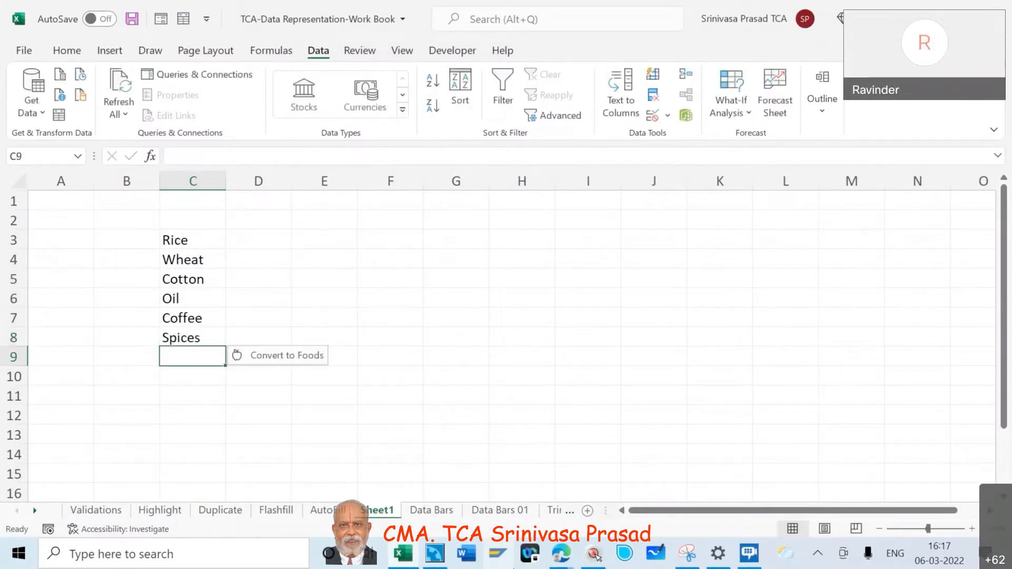
pyautogui.write('Nuts')
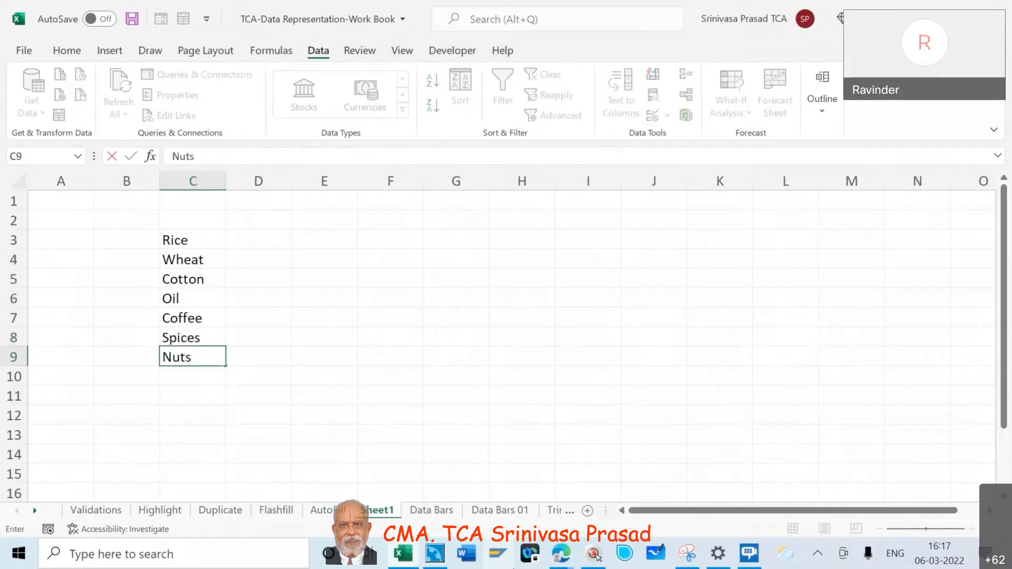
pyautogui.press('Return')
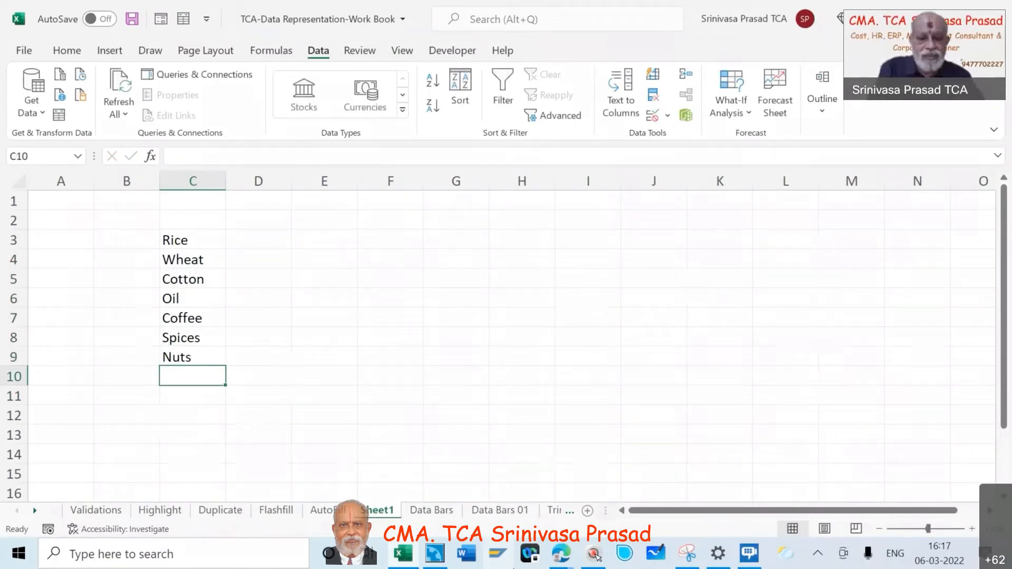
pyautogui.write('C')
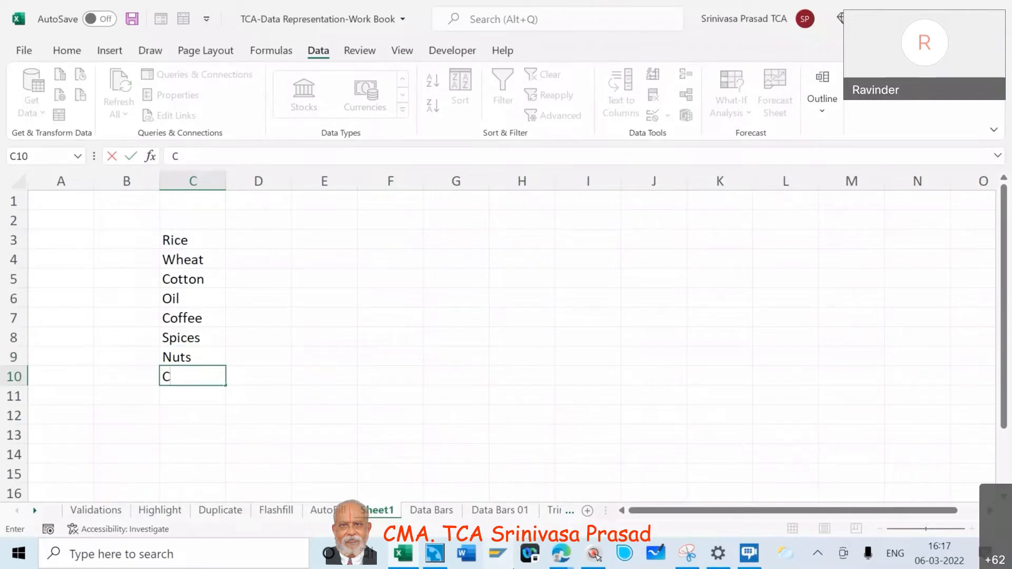
pyautogui.write('ocoa')
pyautogui.press('Return')
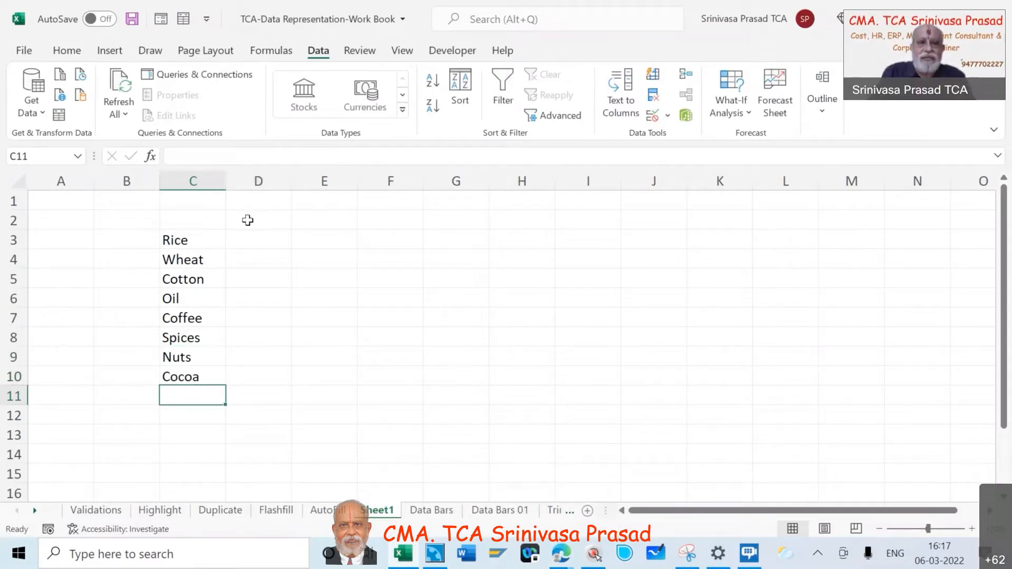
pyautogui.click(247, 220)
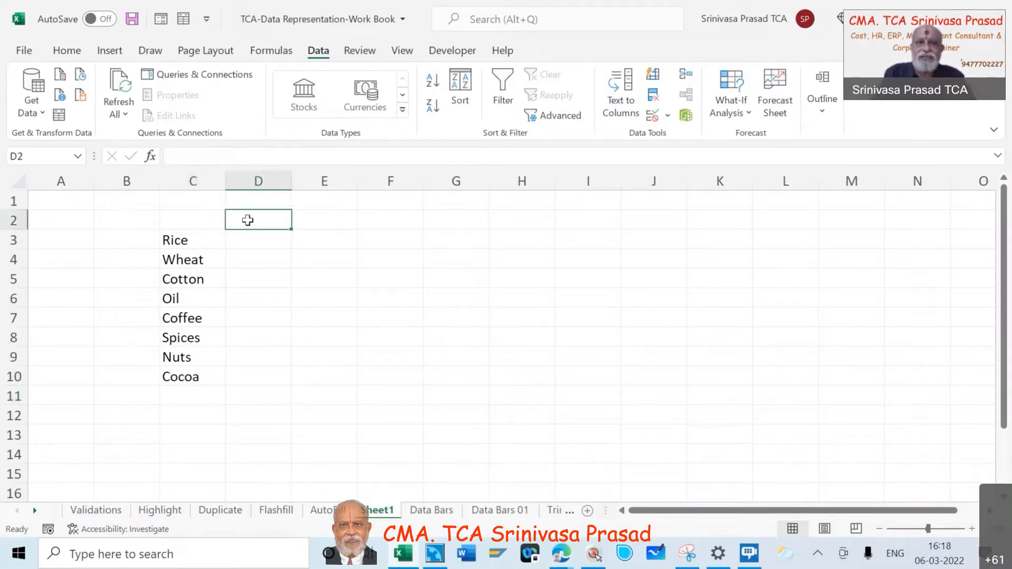
pyautogui.press('Right')
pyautogui.press('Right')
pyautogui.press('Left')
pyautogui.press('Left')
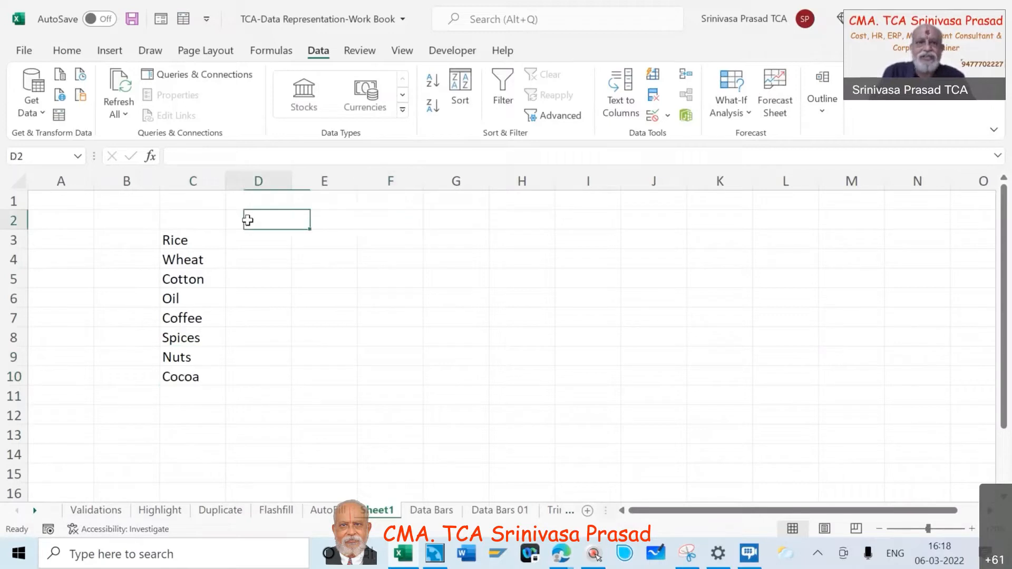
# - Enter Apr and May in D2:E2 and AutoFill the month series across row 2 to Mar in column O
pyautogui.write('Apr')
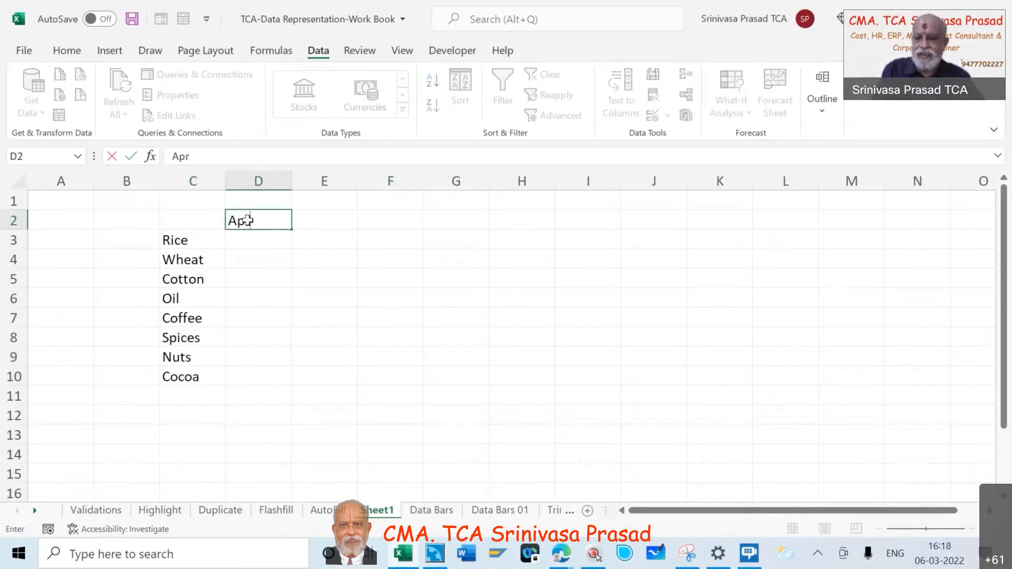
pyautogui.press('Right')
pyautogui.write('May')
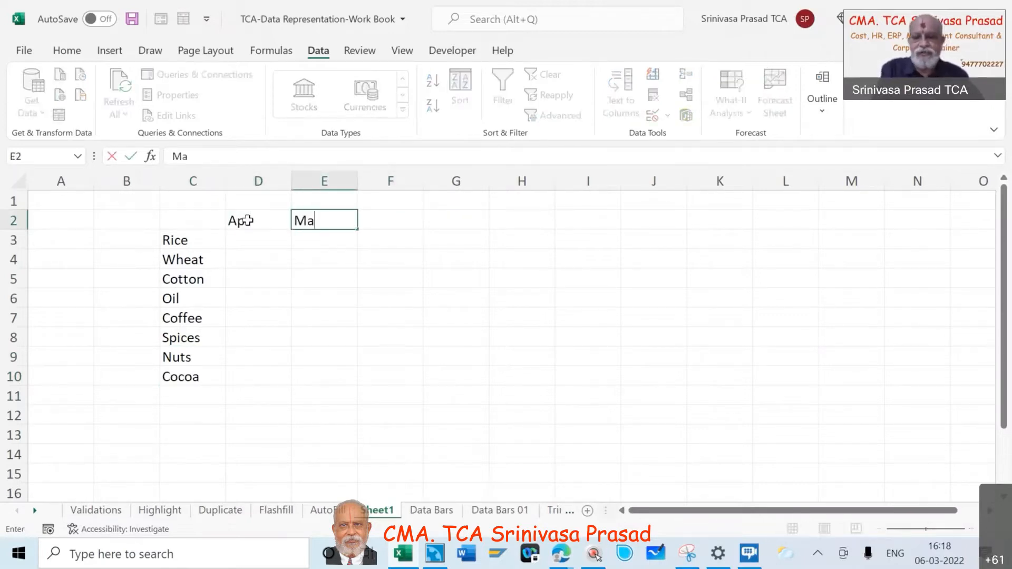
pyautogui.press('Right')
pyautogui.click(255, 225)
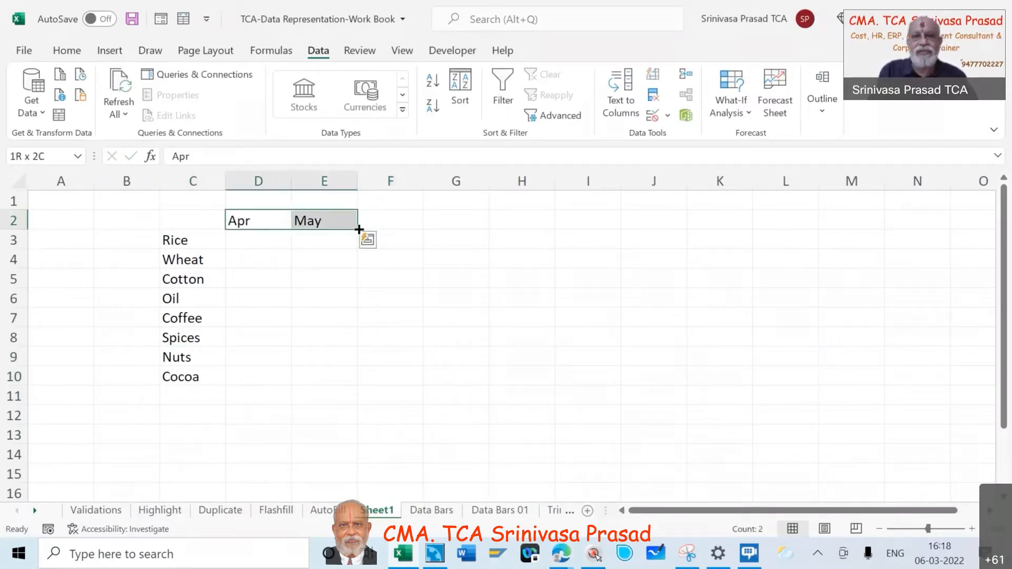
pyautogui.moveTo(359, 229); pyautogui.dragTo(984, 222)
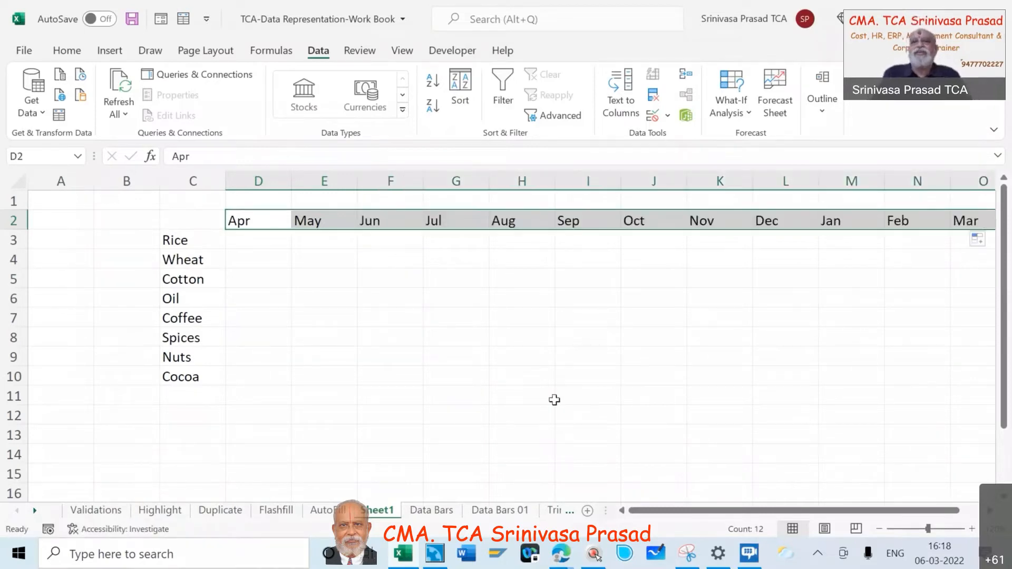
pyautogui.click(491, 336)
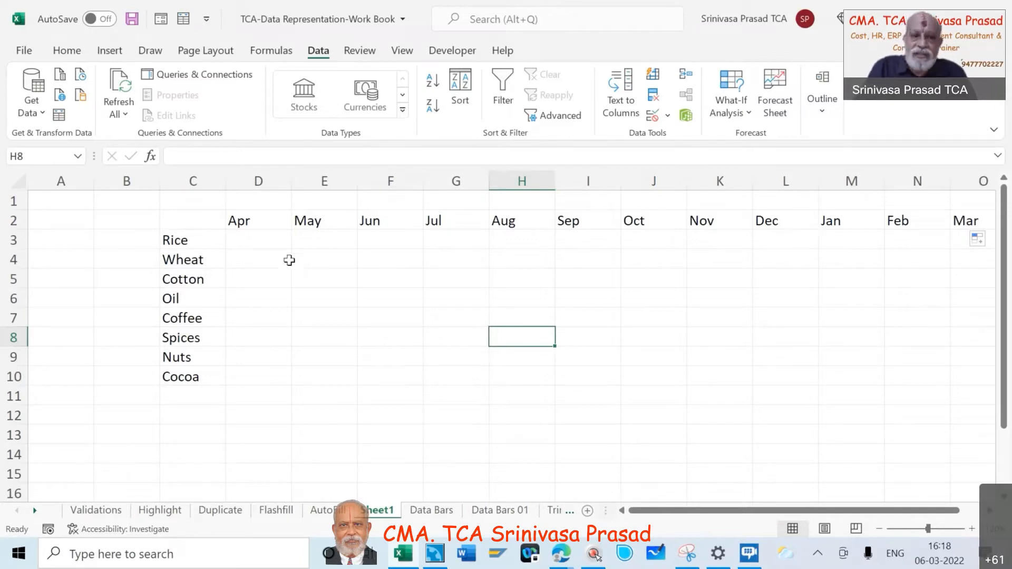
pyautogui.click(274, 242)
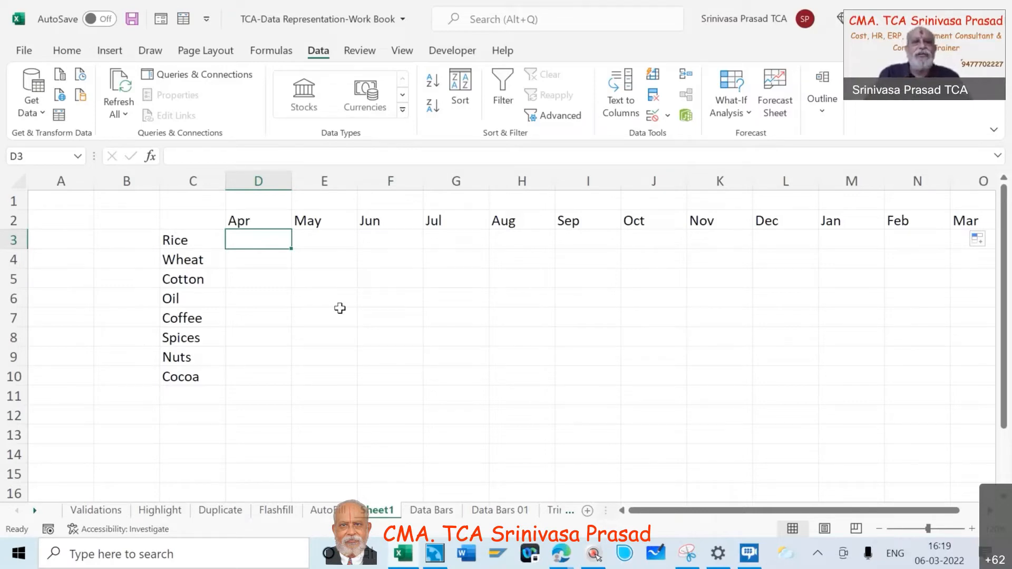
# - Select the commodity list from Rice to Cocoa in C3:C10 and copy it
pyautogui.click(197, 239)
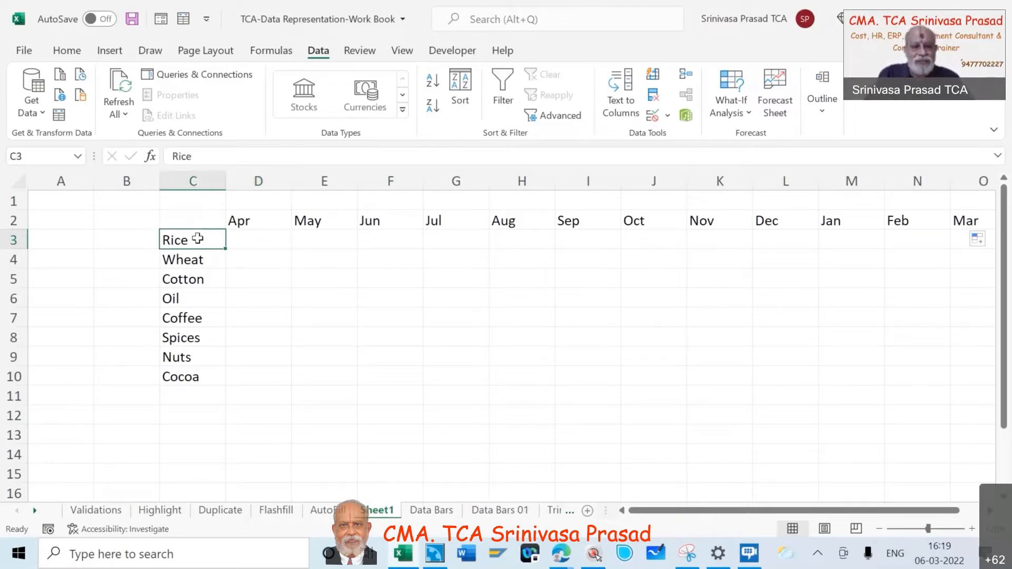
pyautogui.hotkey('shift', 'Down')
pyautogui.hotkey('shift', 'Down')
pyautogui.hotkey('shift', 'Down')
pyautogui.hotkey('shift', 'Down')
pyautogui.hotkey('shift', 'Down')
pyautogui.hotkey('shift', 'Down')
pyautogui.hotkey('shift', 'Down')
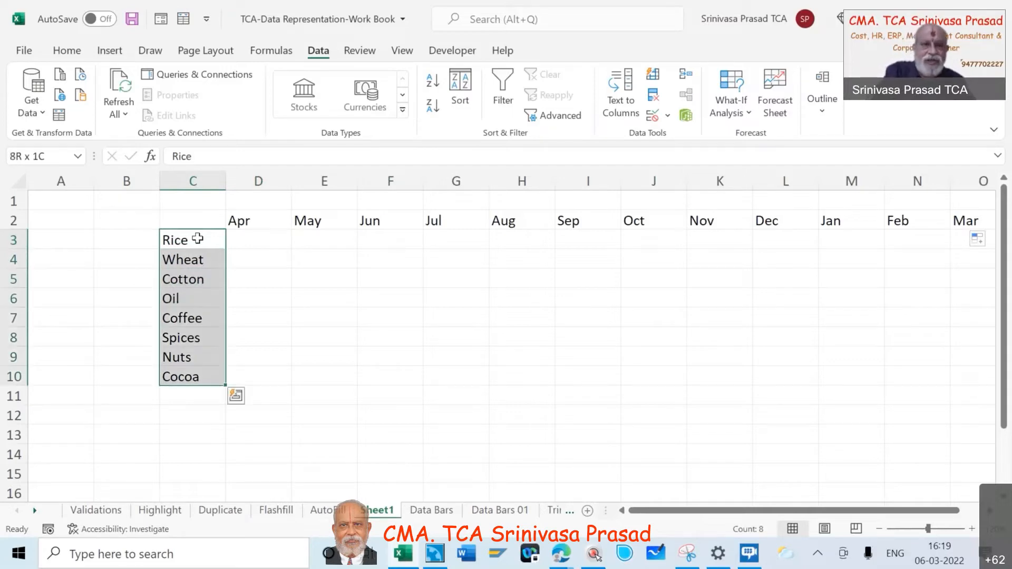
pyautogui.hotkey('ctrl', 'c')
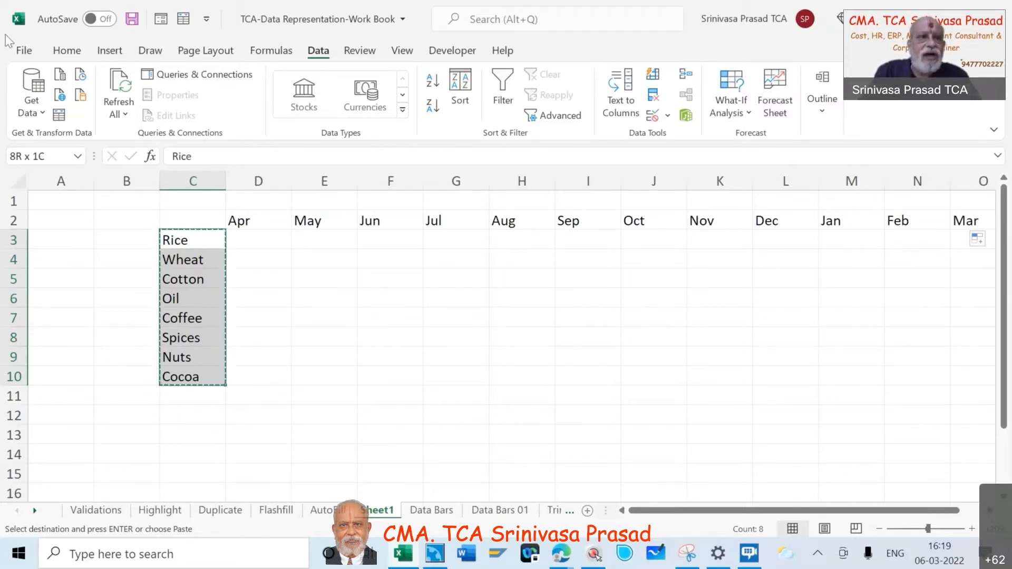
pyautogui.click(26, 50)
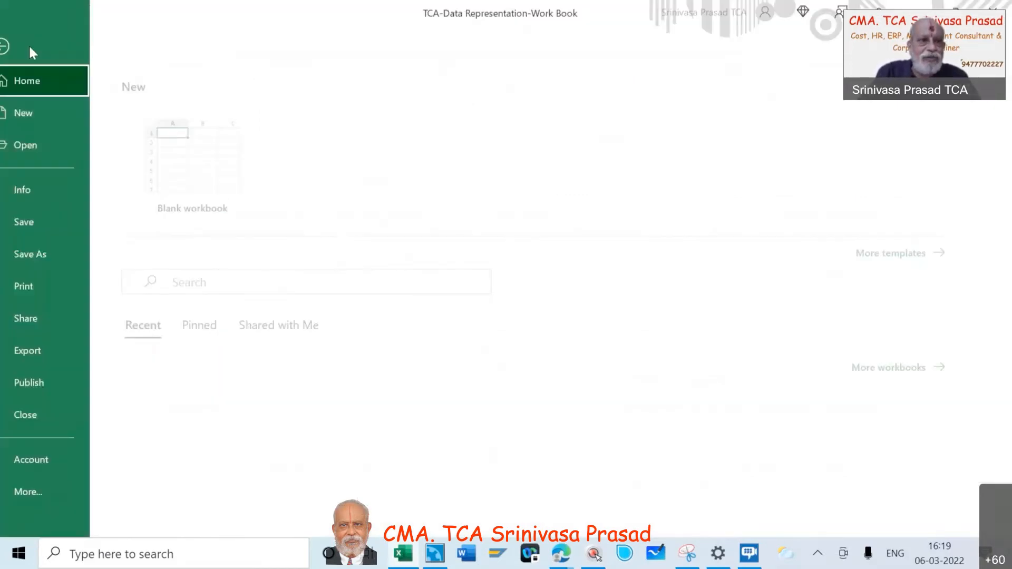
pyautogui.click(67, 499)
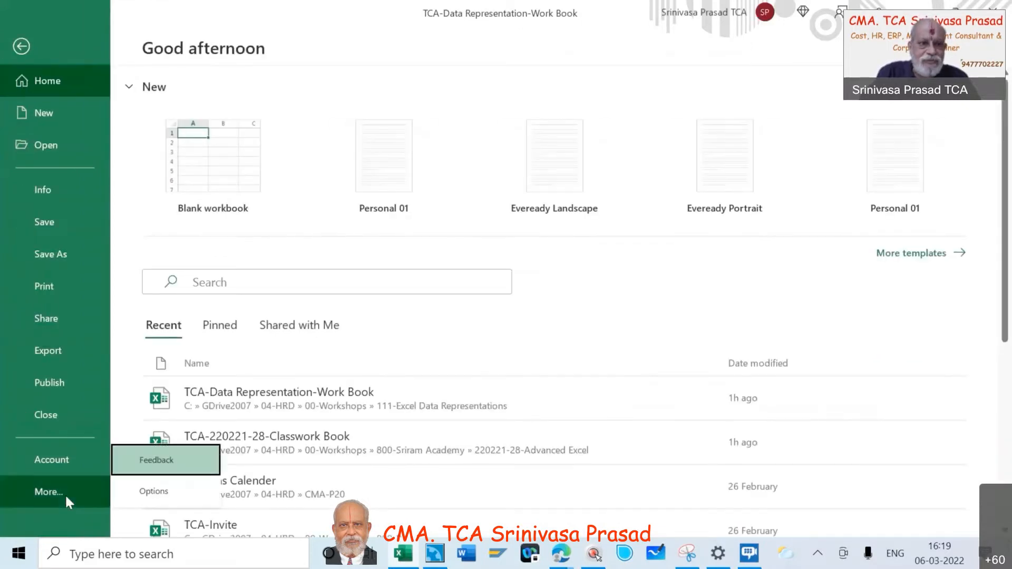
pyautogui.click(160, 491)
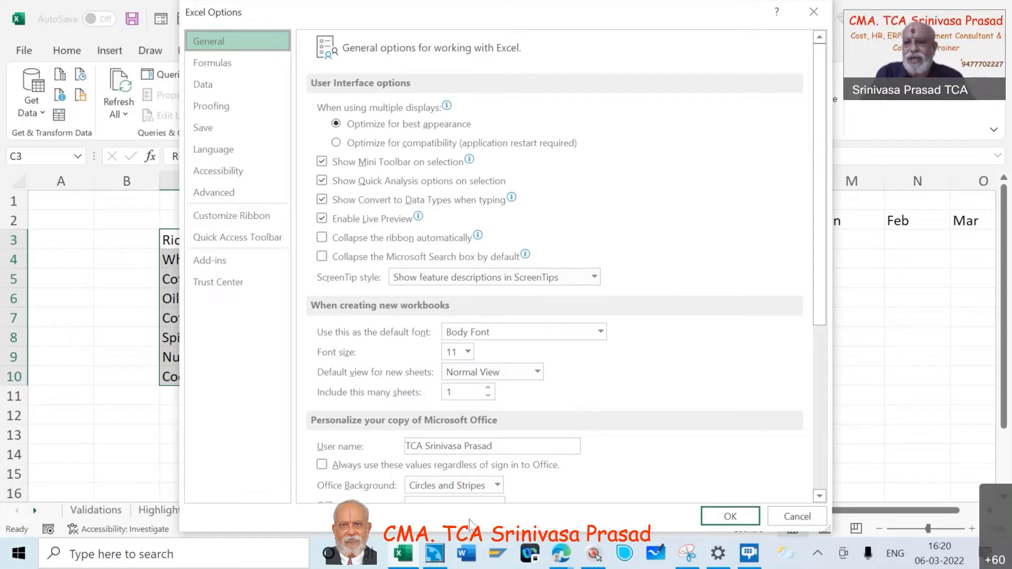
pyautogui.click(791, 517)
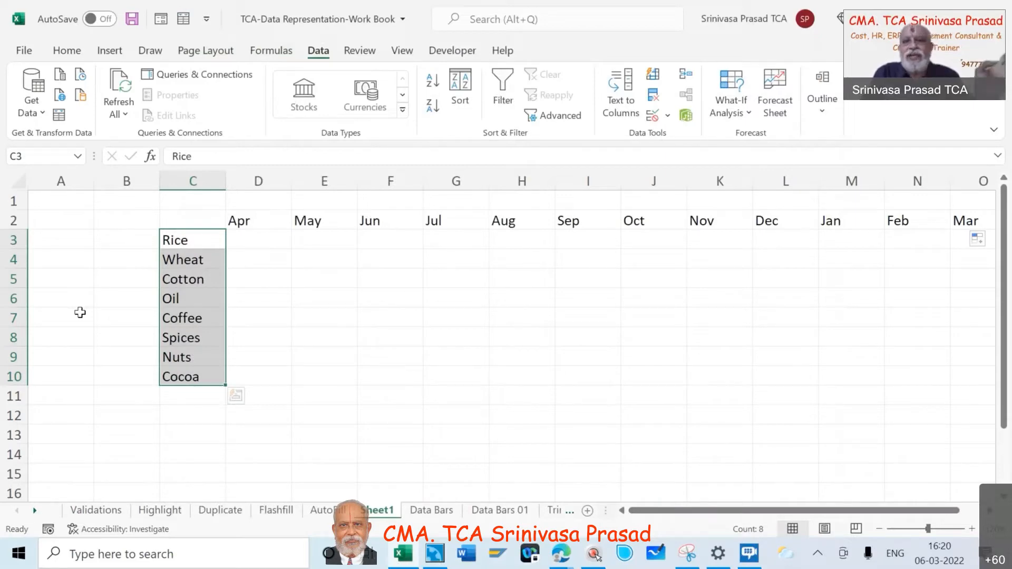
# - Open the Excel Options with the commodity list still selected and show the Advanced settings
pyautogui.click(22, 49)
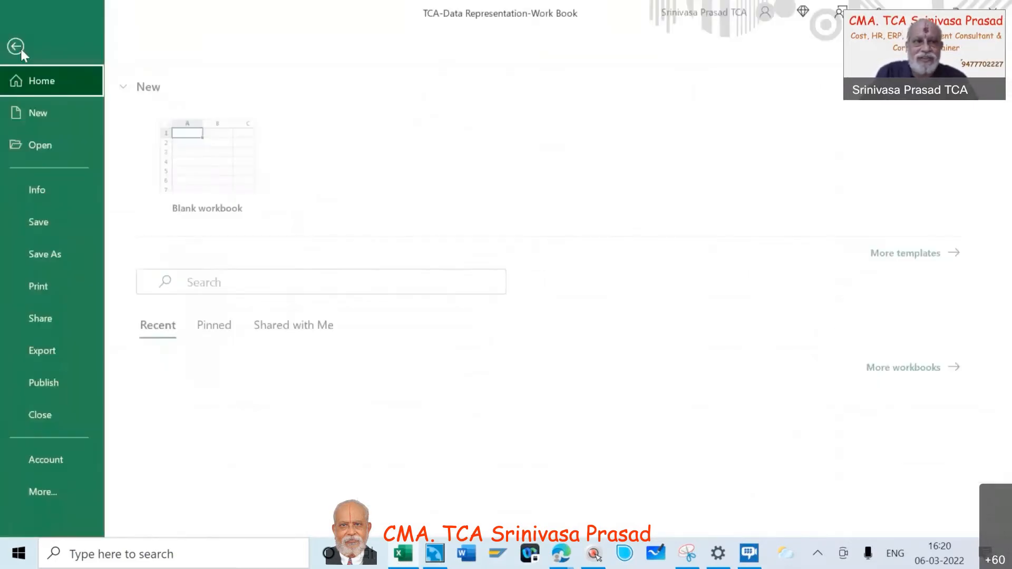
pyautogui.click(53, 489)
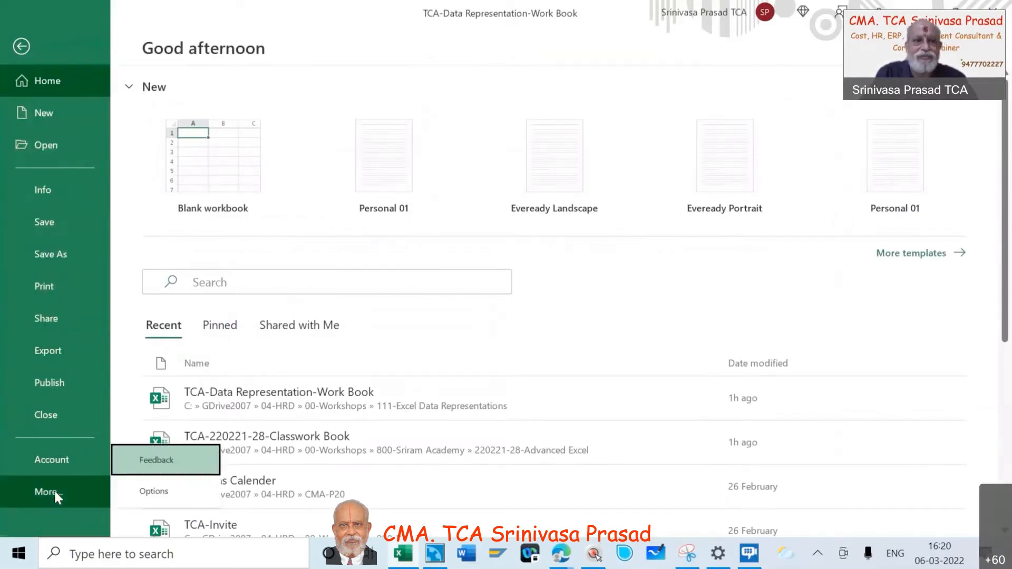
pyautogui.click(154, 492)
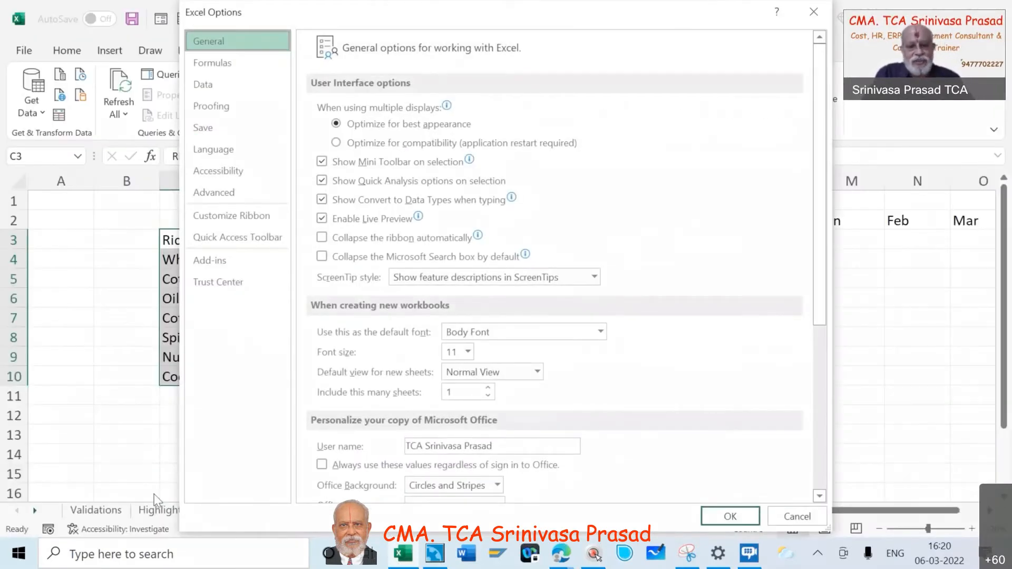
pyautogui.press('ctrl')
pyautogui.press('ctrl')
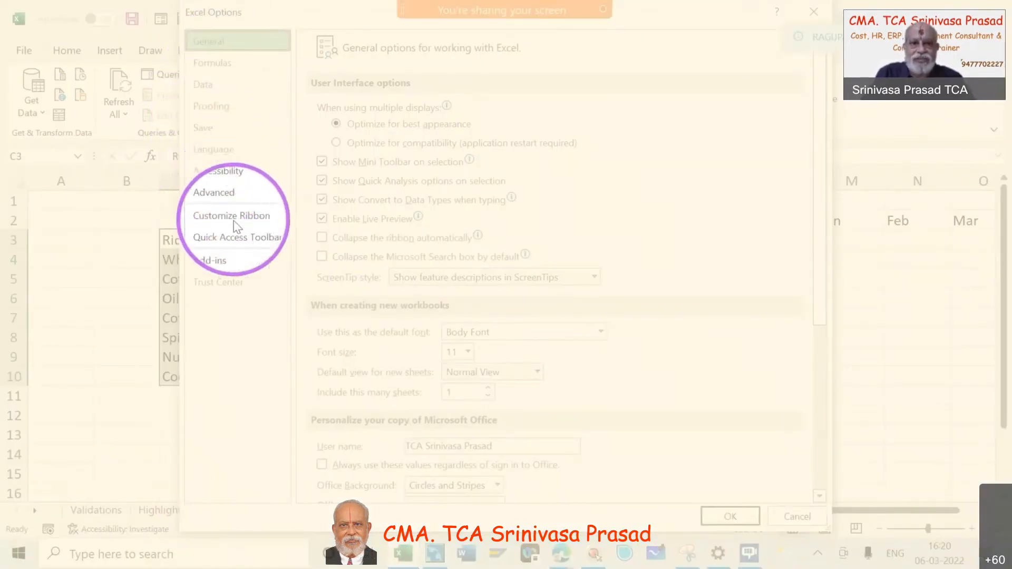
pyautogui.click(222, 255)
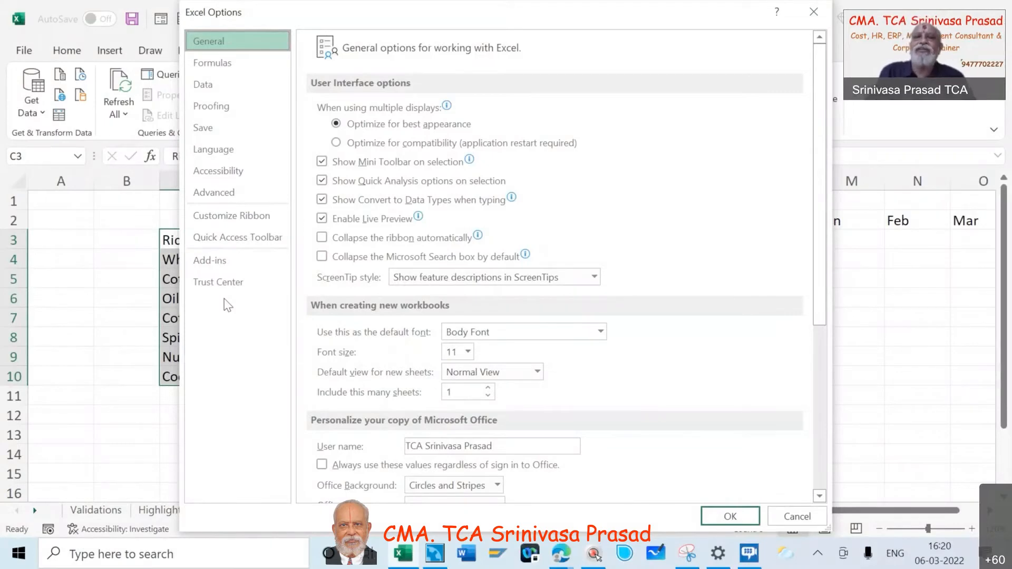
pyautogui.click(230, 194)
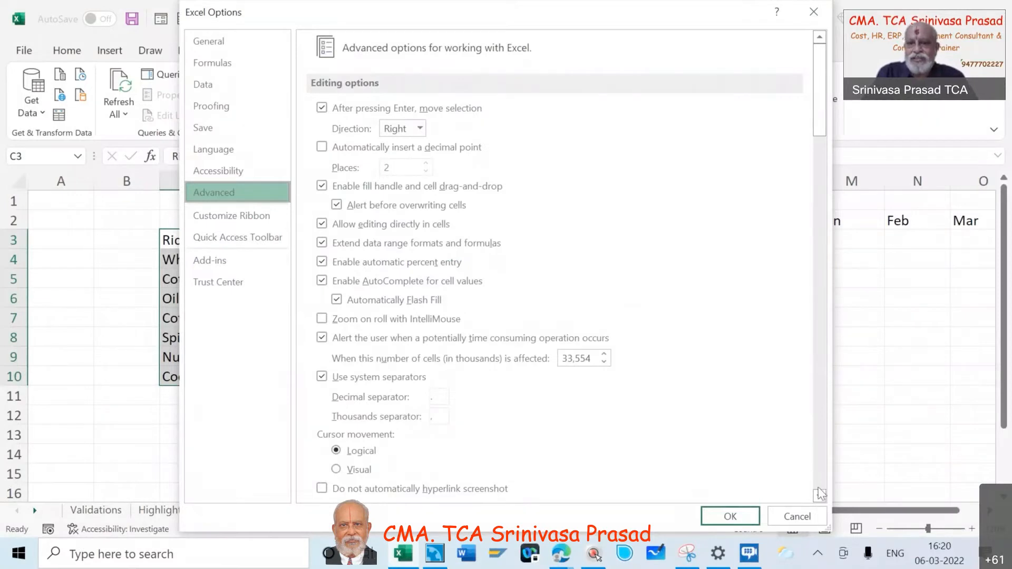
# - Find the General section of the advanced options and open the custom lists for editing
pyautogui.scroll(-5, 821, 498)
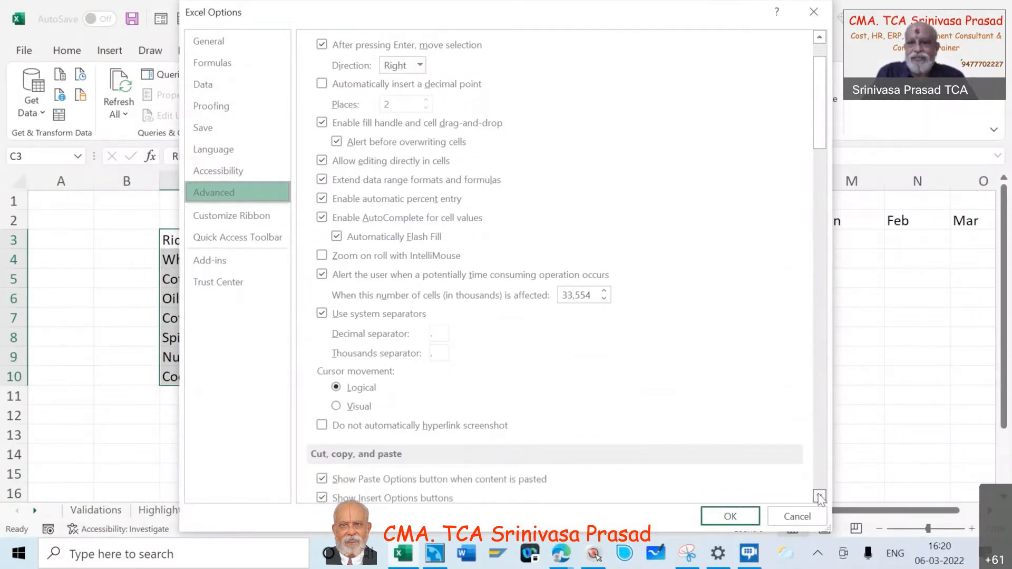
pyautogui.scroll(-20, 821, 488)
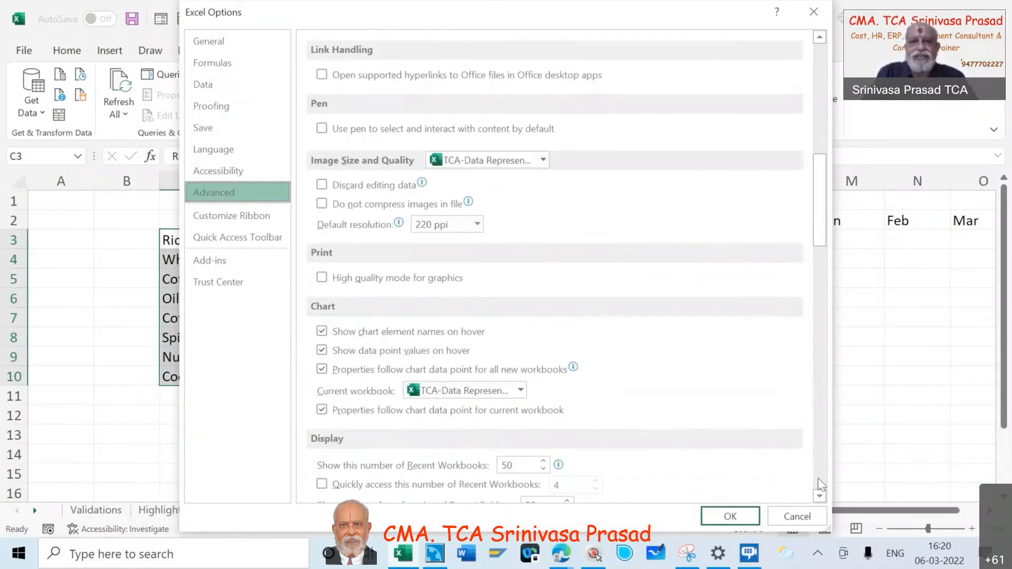
pyautogui.click(824, 66)
pyautogui.scroll(5, 825, 66)
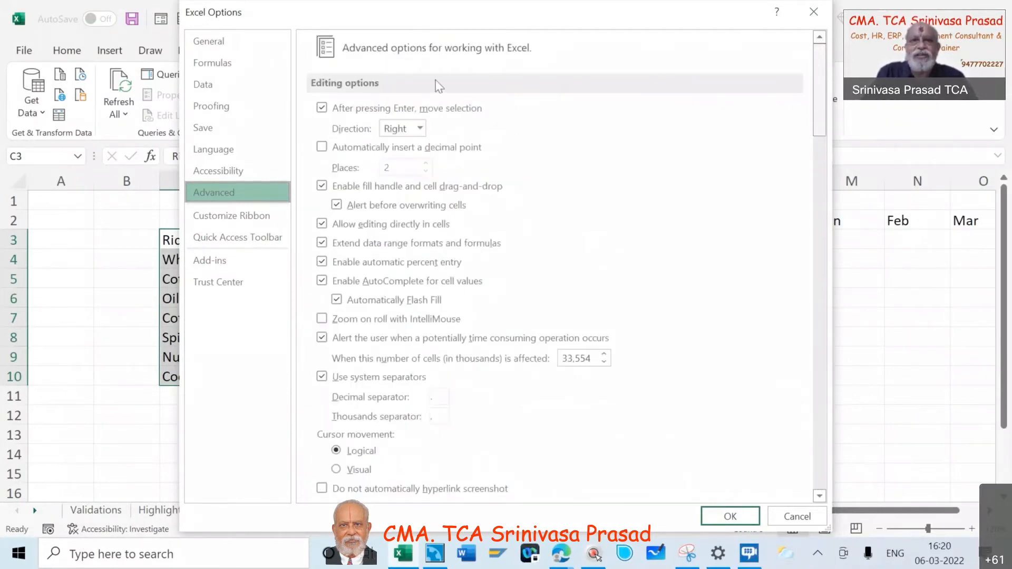
pyautogui.click(820, 496)
pyautogui.click(819, 497)
pyautogui.click(819, 496)
pyautogui.click(819, 497)
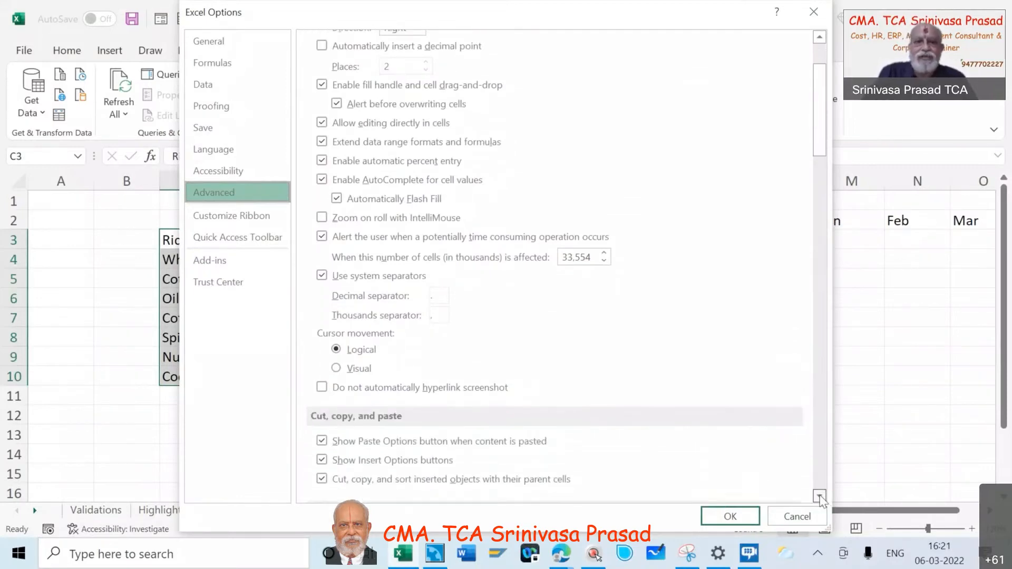
pyautogui.scroll(-7, 821, 501)
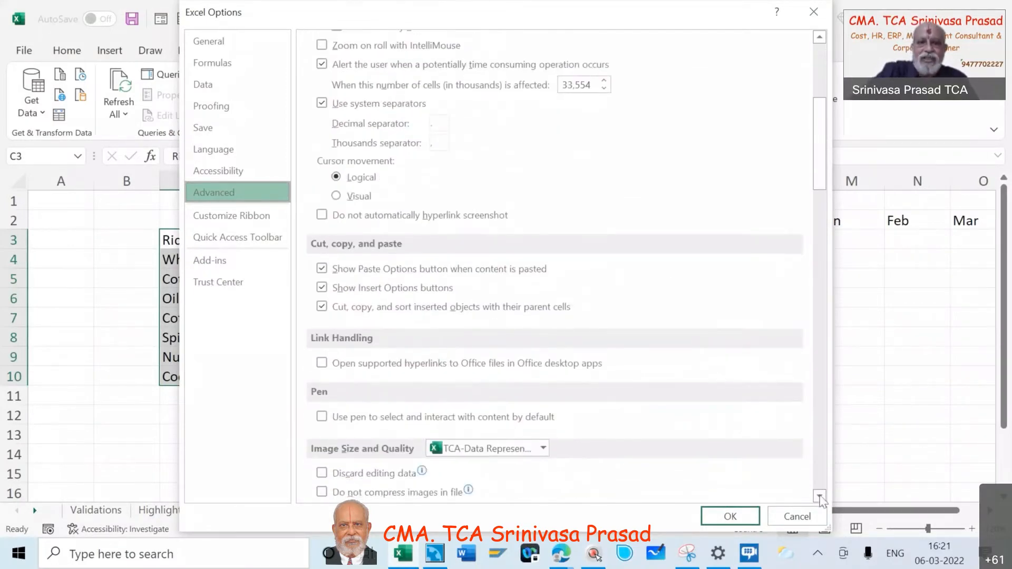
pyautogui.scroll(-3, 821, 500)
pyautogui.scroll(-6, 820, 501)
pyautogui.scroll(-3, 820, 501)
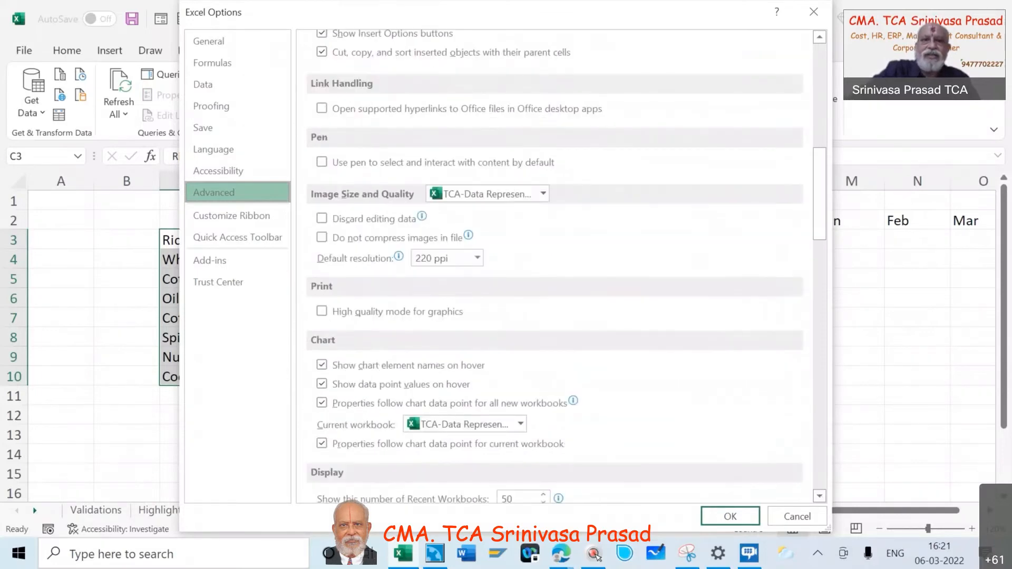
pyautogui.scroll(-9, 821, 501)
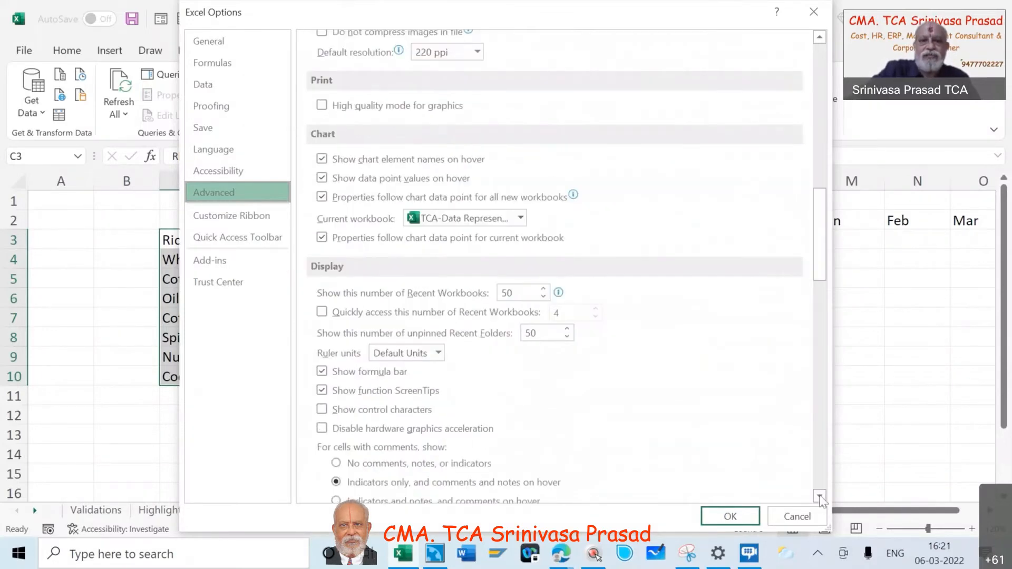
pyautogui.scroll(-12, 821, 500)
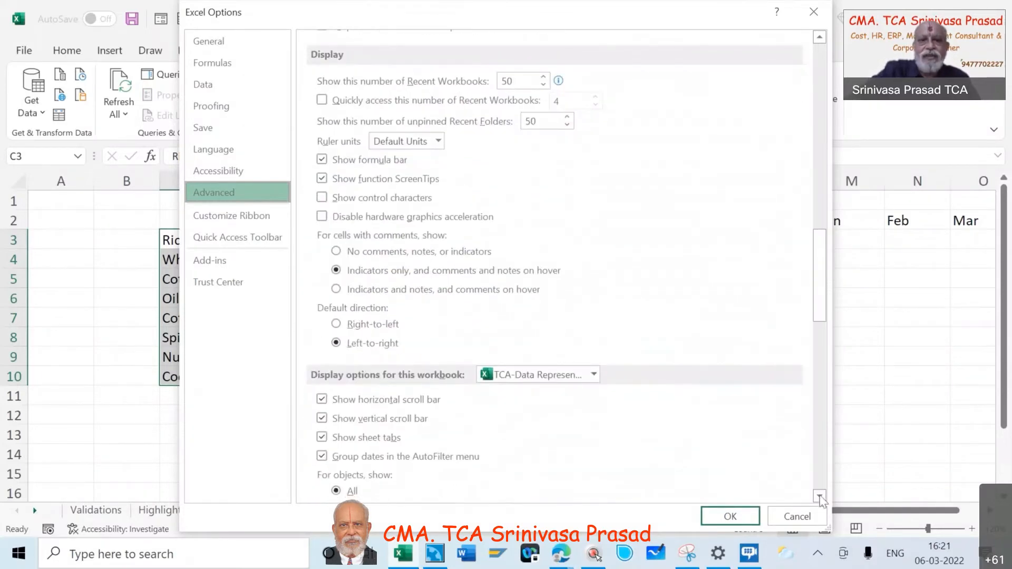
pyautogui.scroll(-4, 821, 500)
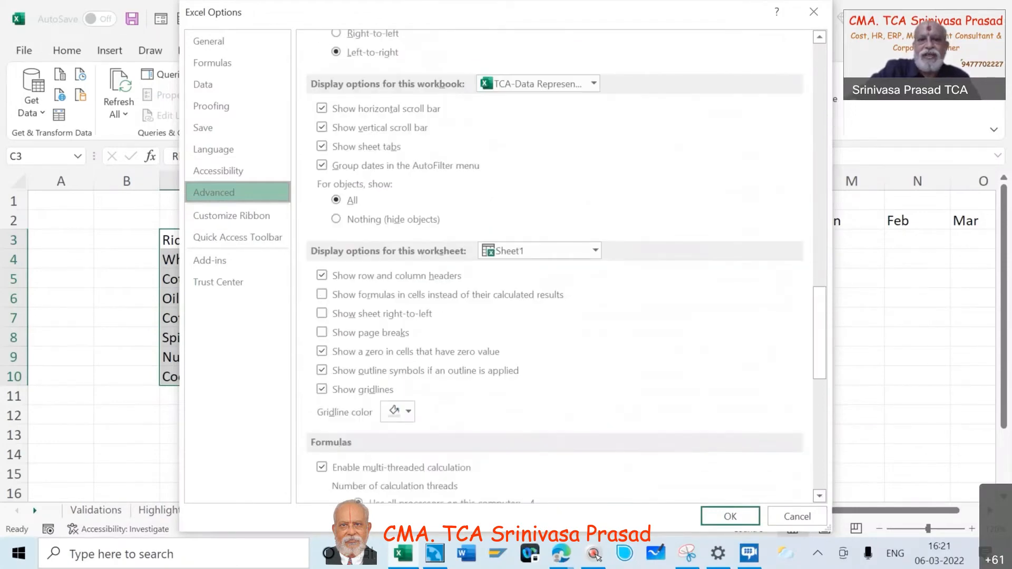
pyautogui.scroll(-8, 820, 500)
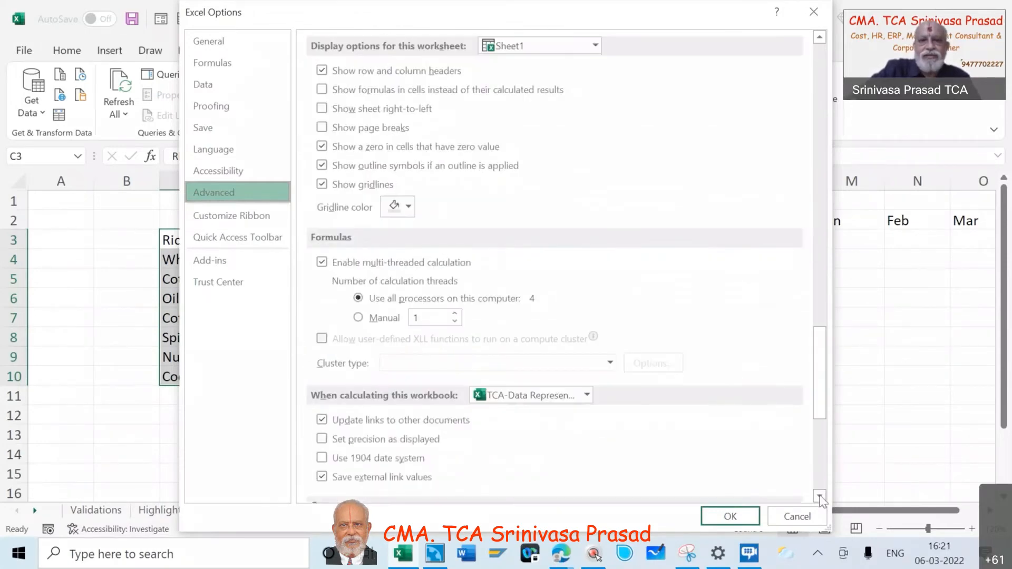
pyautogui.scroll(-4, 821, 500)
pyautogui.scroll(-7, 821, 500)
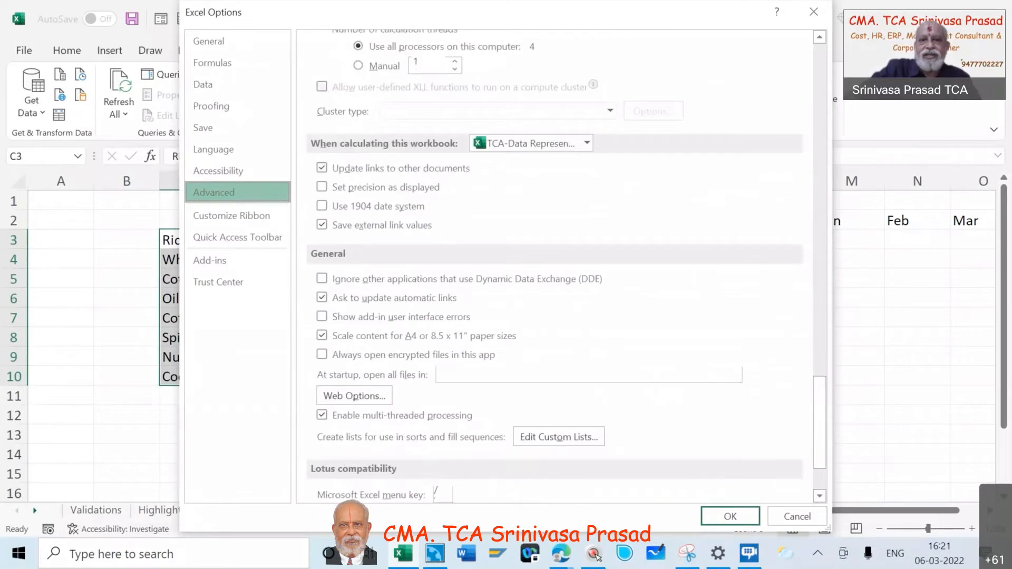
pyautogui.scroll(-3, 821, 500)
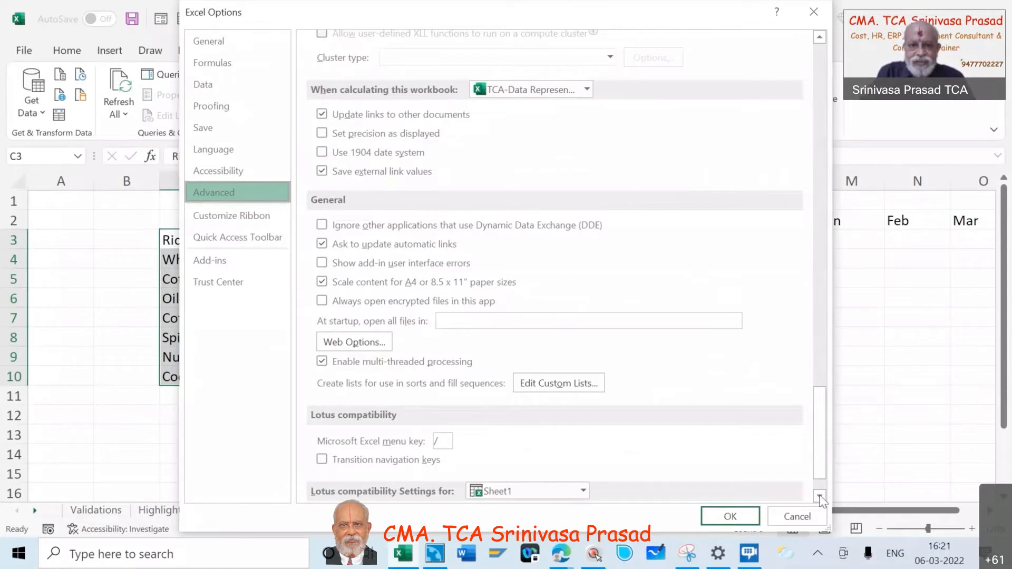
pyautogui.click(535, 385)
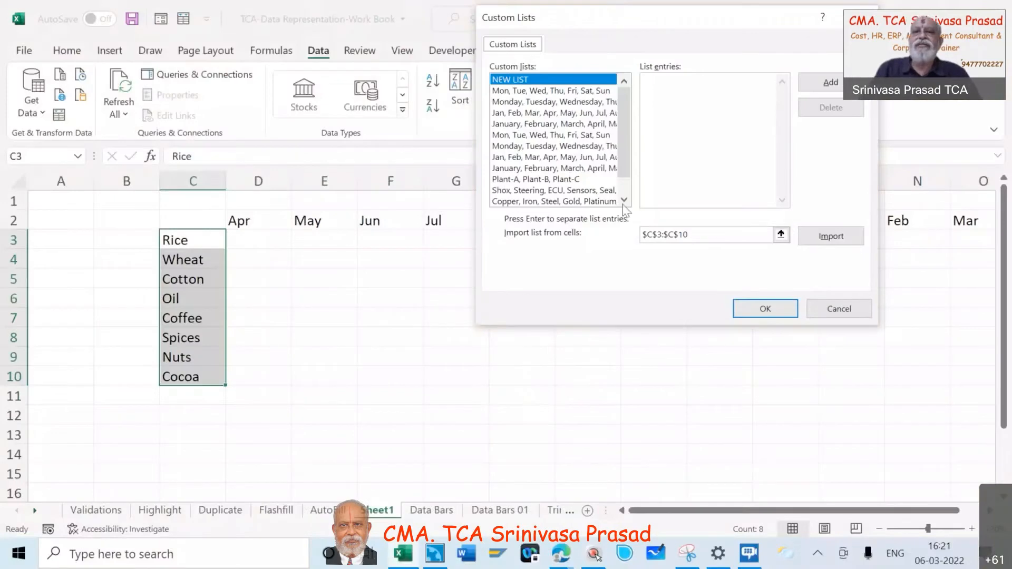
# - Examine the entries of the existing metals list starting with Copper and the city list starting with Pune
pyautogui.click(625, 200)
pyautogui.click(624, 200)
pyautogui.click(625, 200)
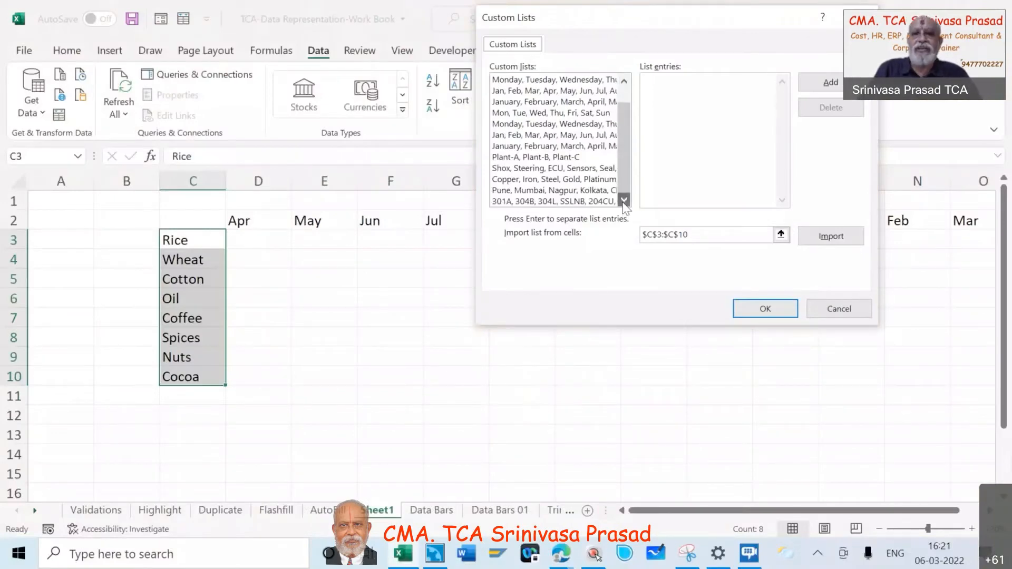
pyautogui.click(596, 180)
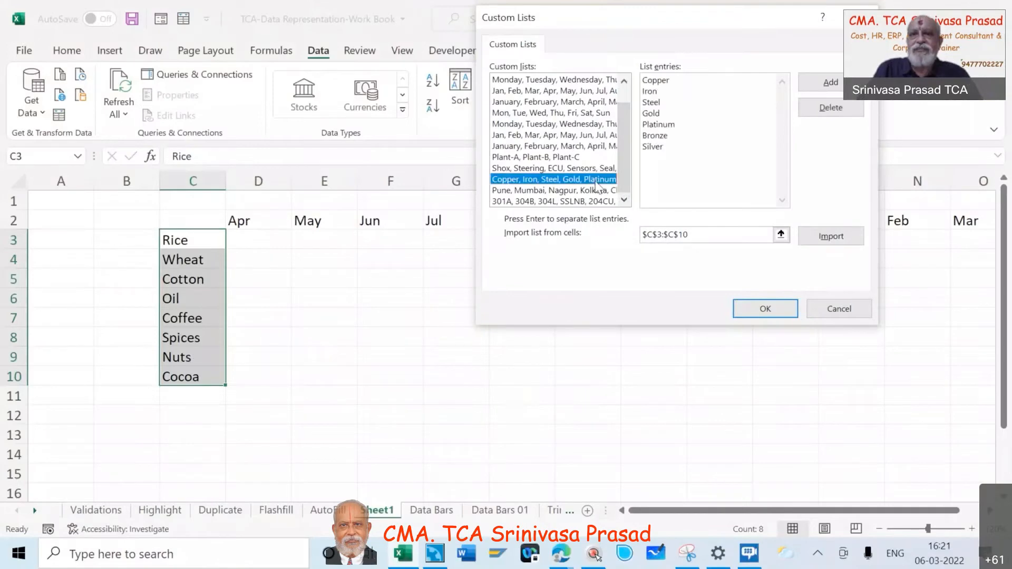
pyautogui.click(572, 192)
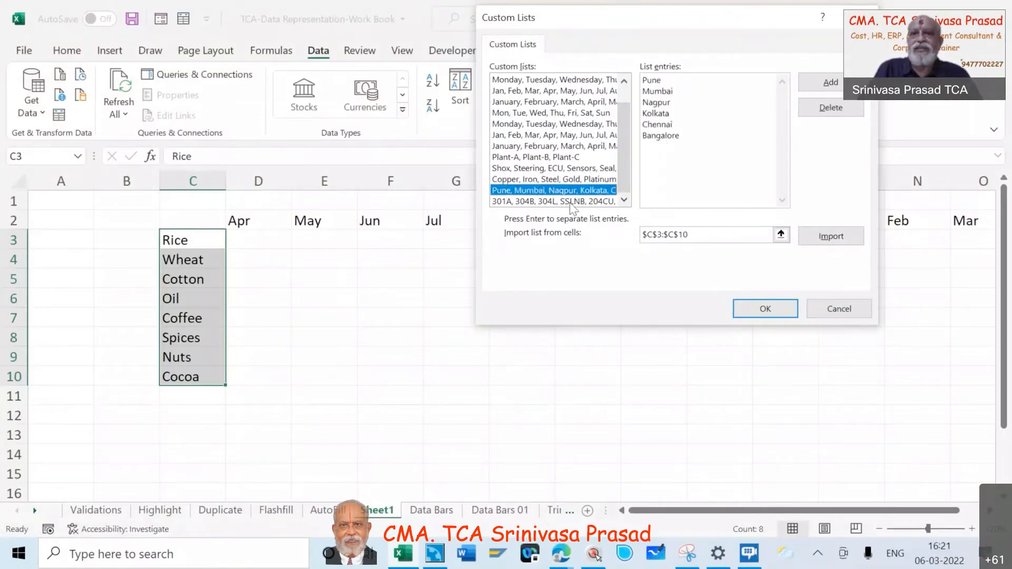
# - Examine the entries of the custom lists starting with 301A, Plant-A and Shox, and leave the custom lists without changes
pyautogui.click(574, 204)
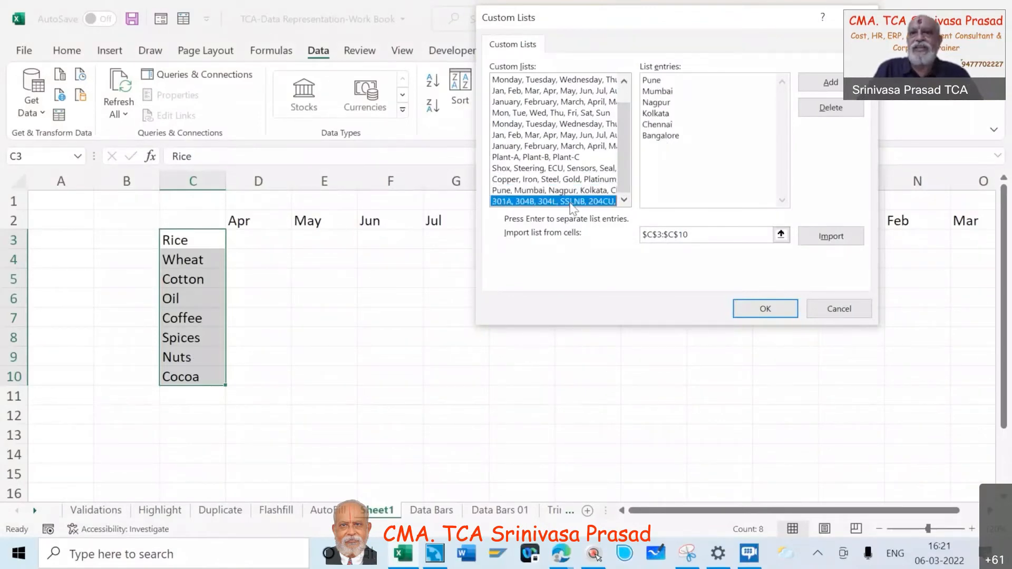
pyautogui.click(564, 156)
pyautogui.click(565, 169)
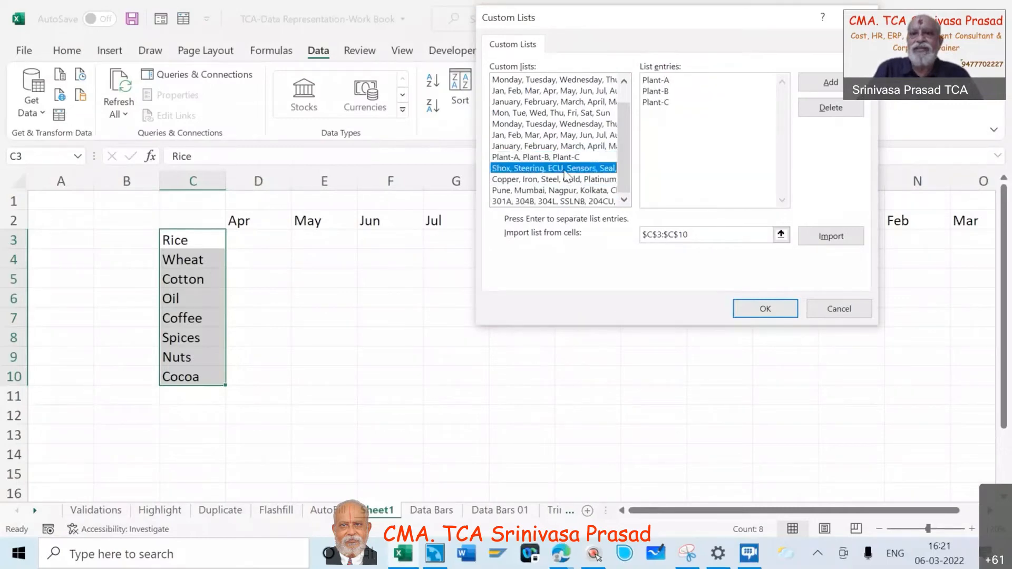
pyautogui.click(590, 202)
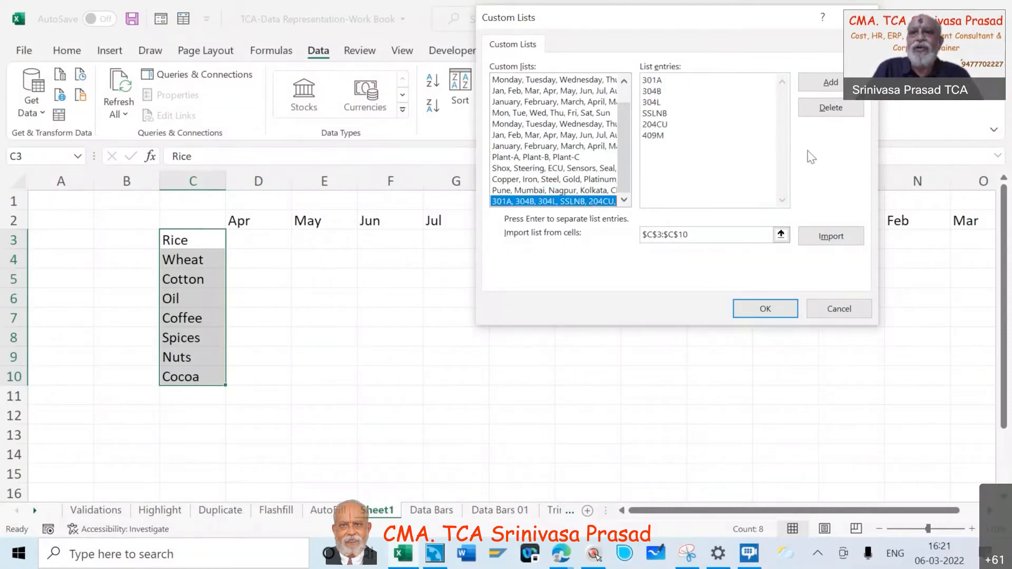
pyautogui.click(840, 87)
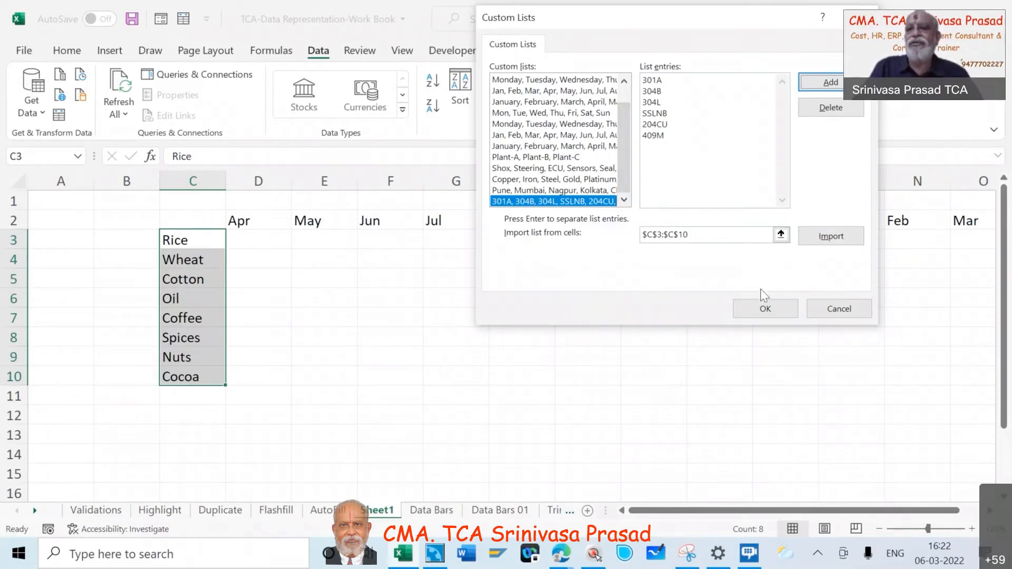
pyautogui.click(822, 308)
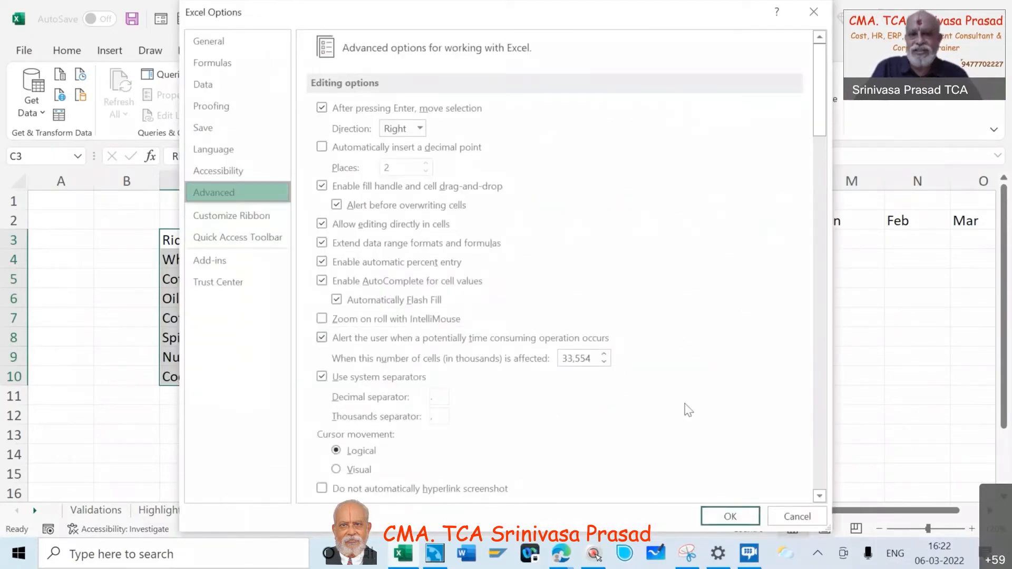
pyautogui.click(819, 469)
pyautogui.click(819, 469)
pyautogui.click(820, 471)
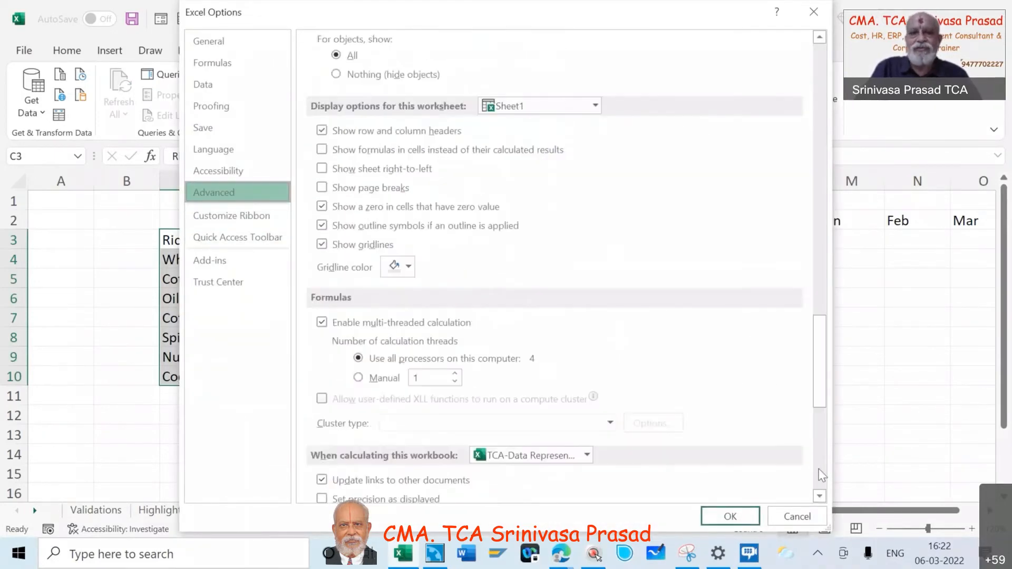
pyautogui.click(819, 470)
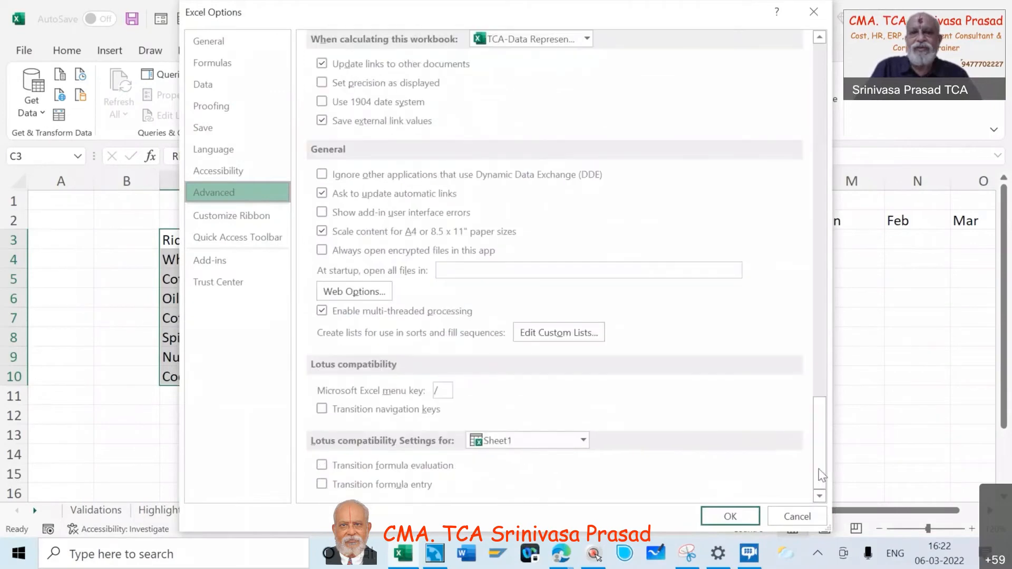
pyautogui.click(581, 334)
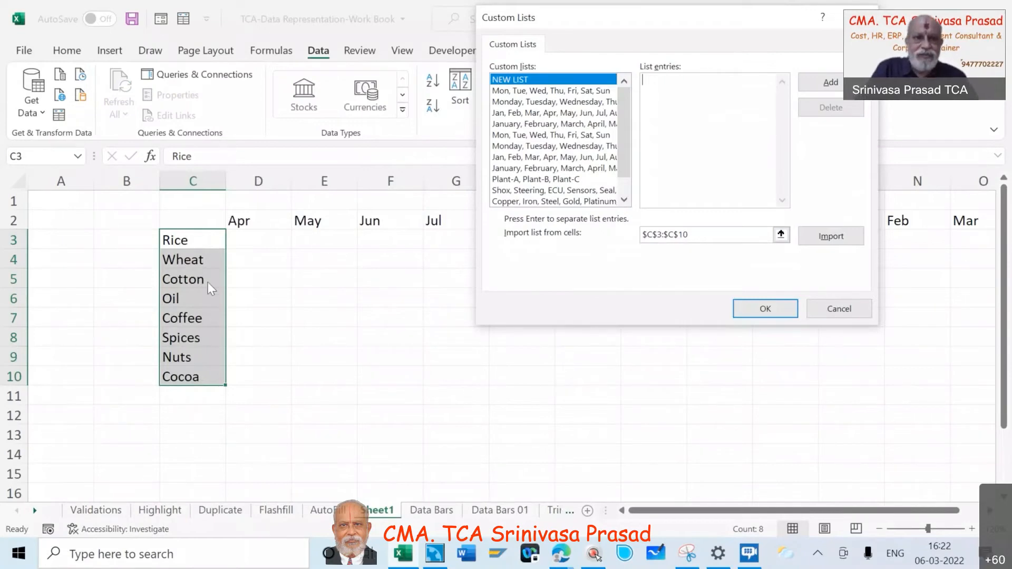
pyautogui.click(838, 310)
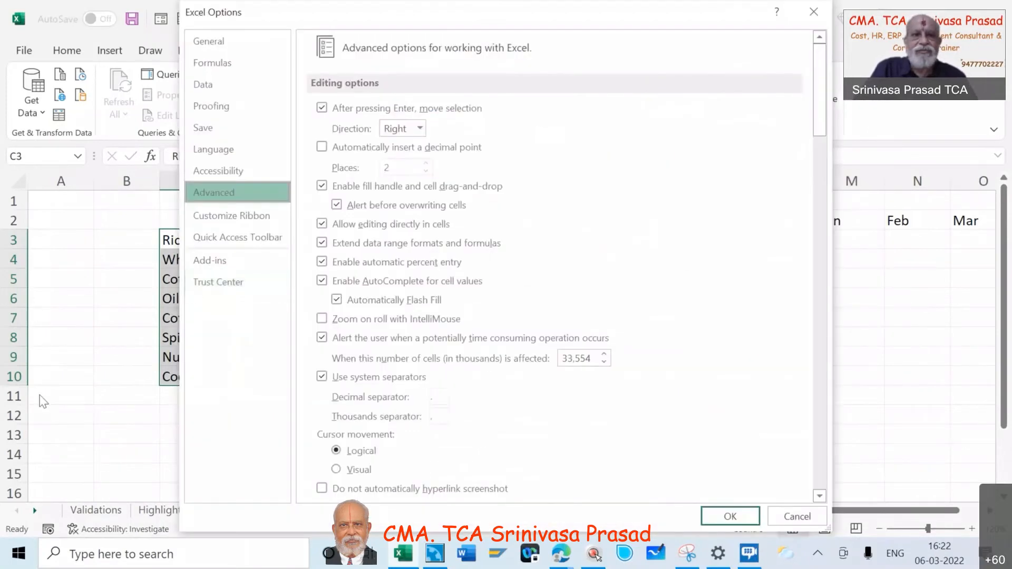
pyautogui.click(796, 515)
# - Copy the commodity list in C3:C10 again and open the Excel Options
pyautogui.rightClick(190, 312)
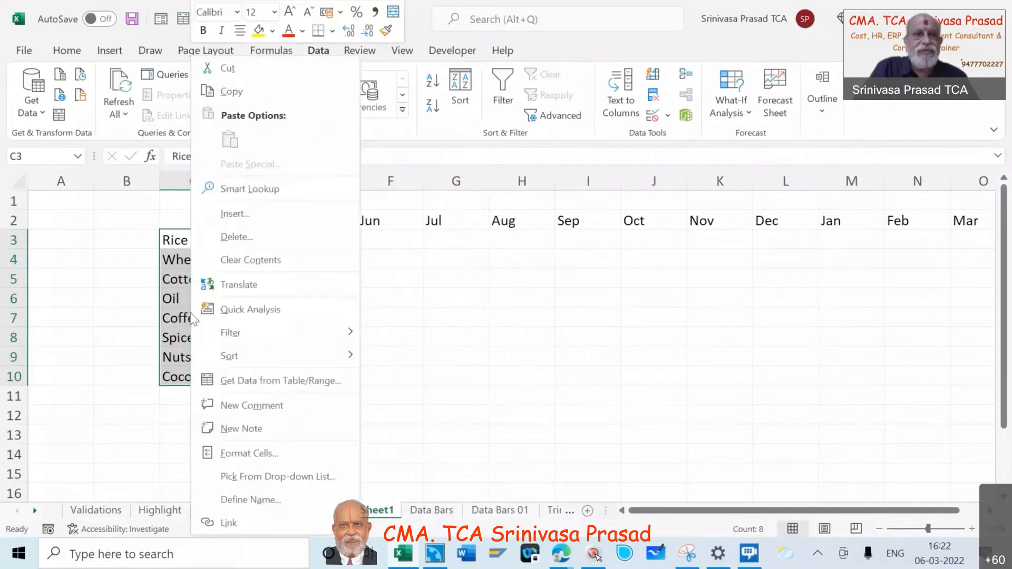
pyautogui.click(231, 93)
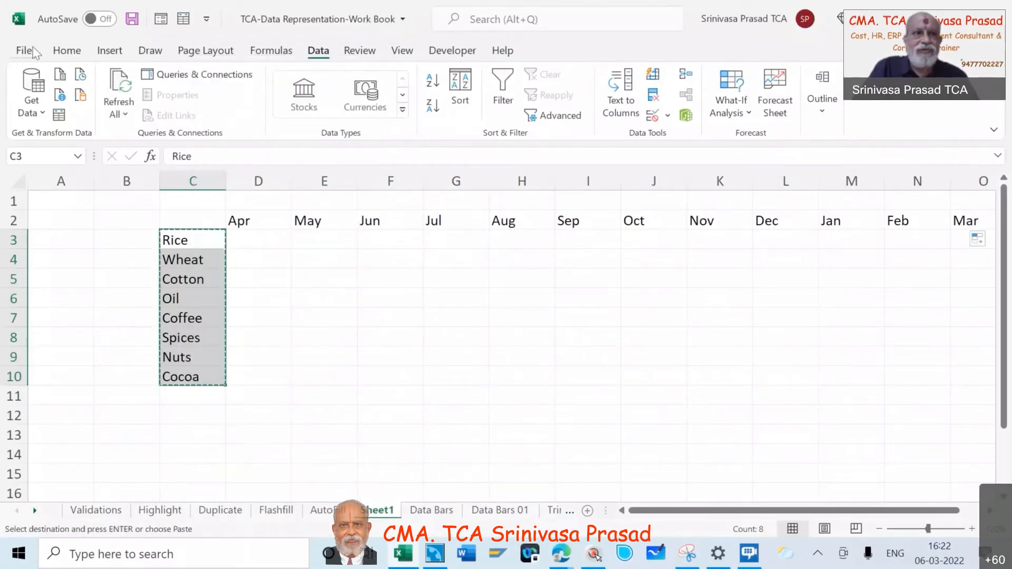
pyautogui.click(33, 48)
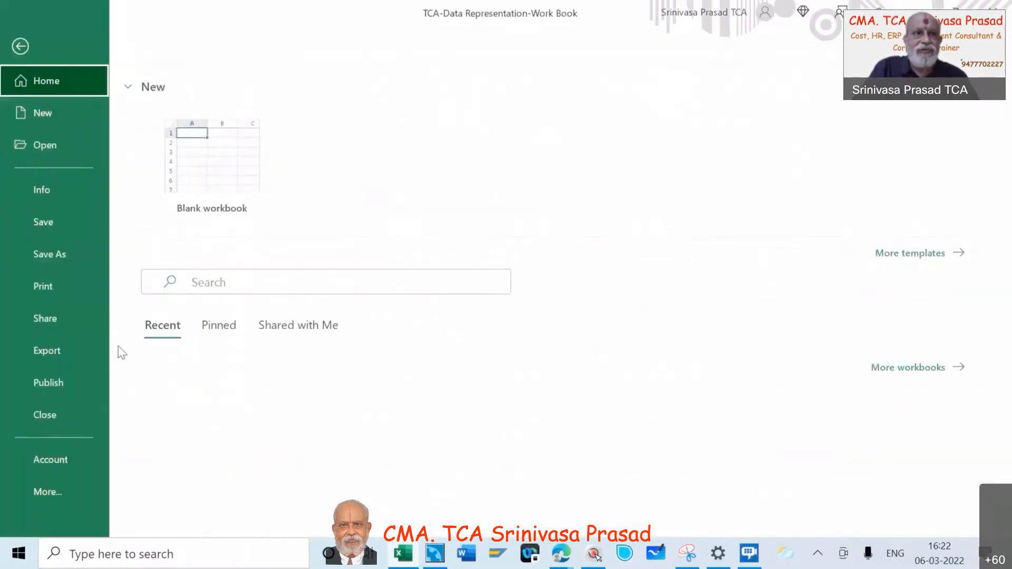
pyautogui.click(55, 490)
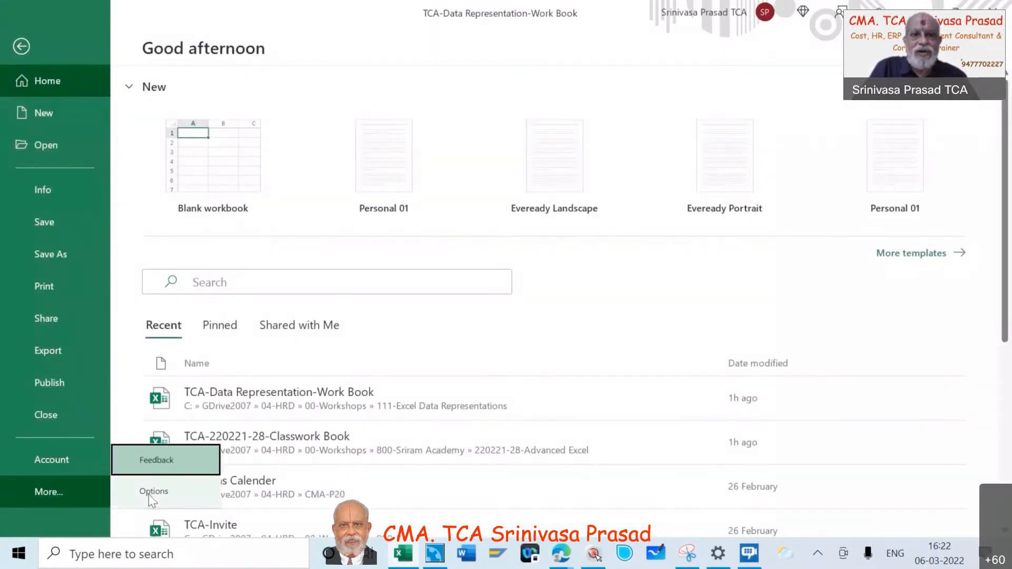
pyautogui.click(152, 493)
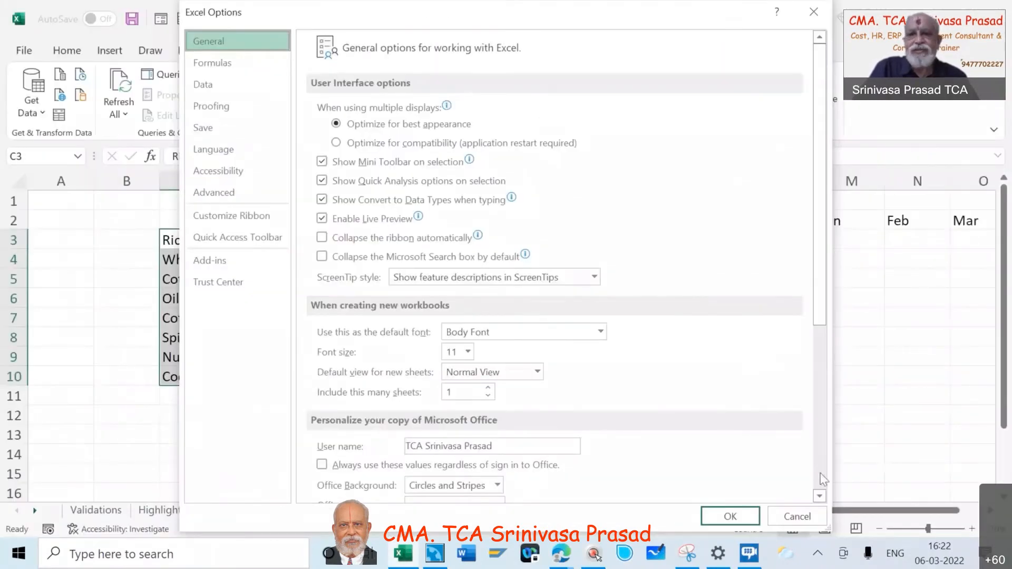
# - Find the General section of the Advanced settings and open the custom lists for editing
pyautogui.scroll(-5, 821, 477)
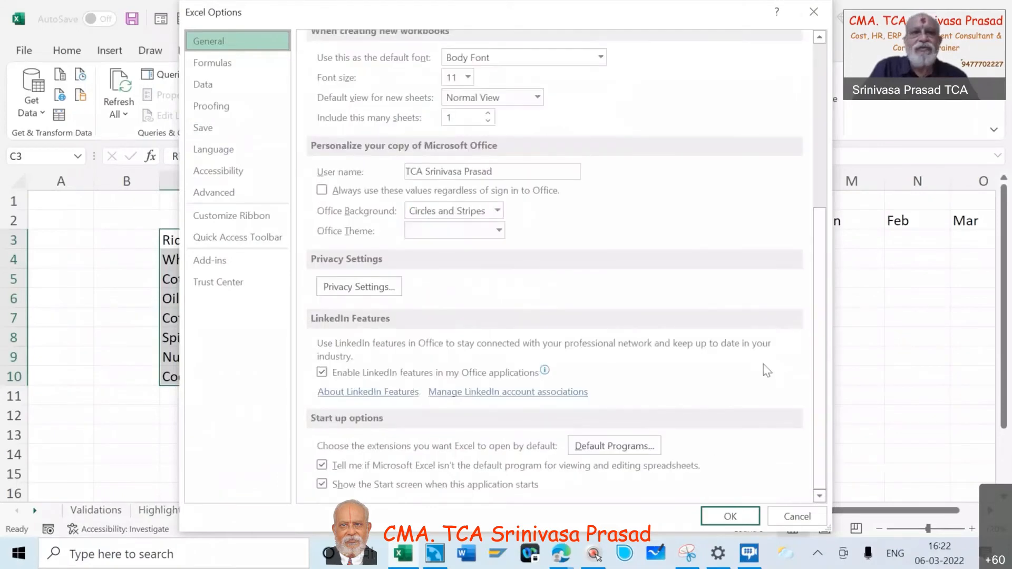
pyautogui.click(238, 194)
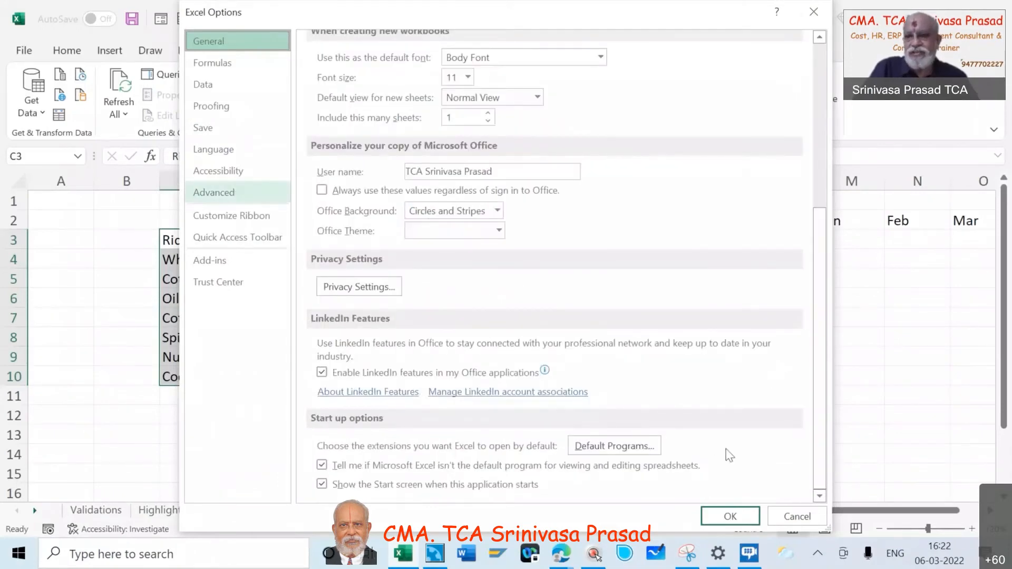
pyautogui.scroll(-15, 817, 476)
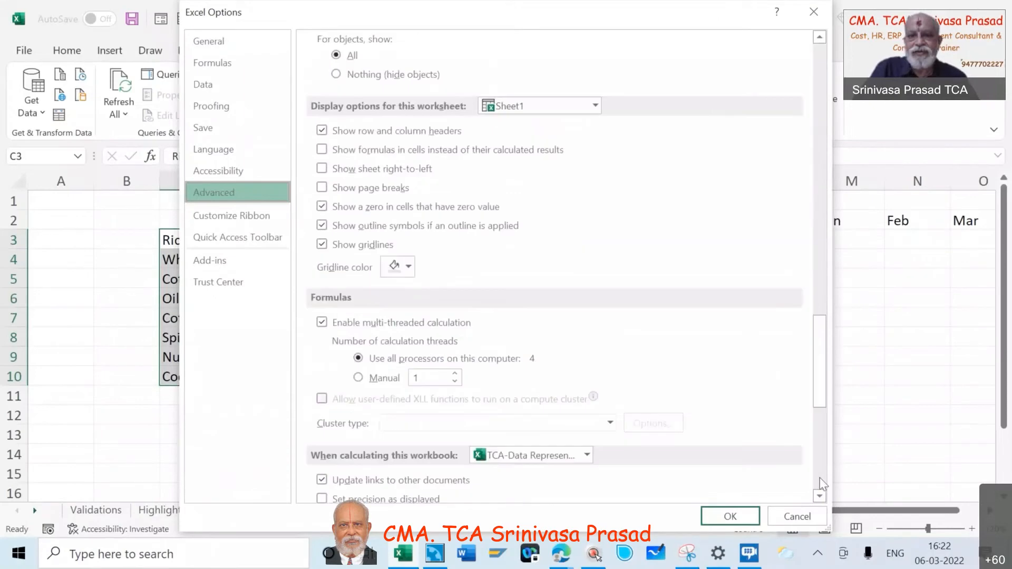
pyautogui.scroll(-10, 821, 478)
pyautogui.click(576, 337)
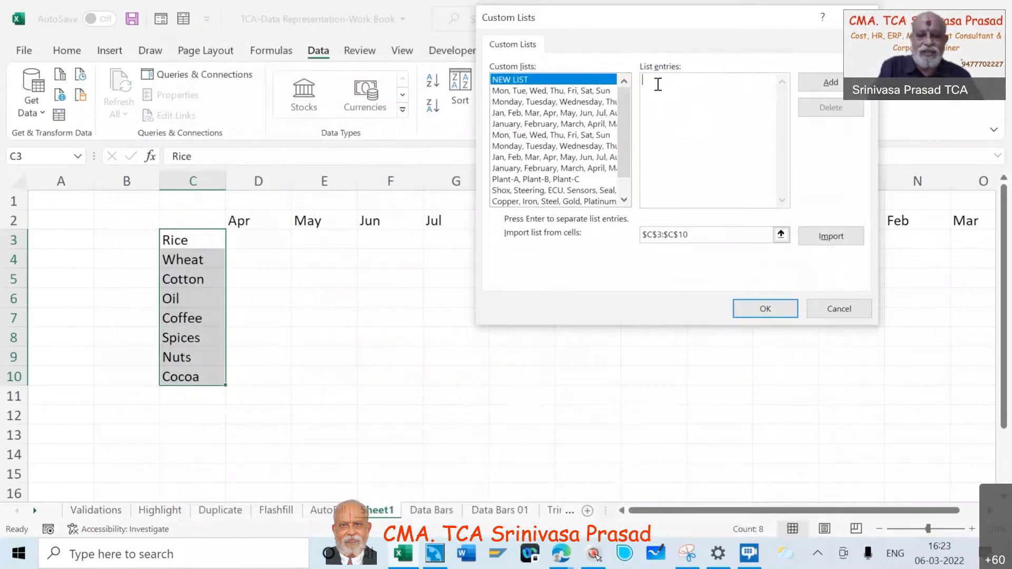
# - Enter Rice,Wheat,Cotton,Oil,Coffee,Spices,Nuts,Cocoa as the entries of a new custom list
pyautogui.write('Rice')
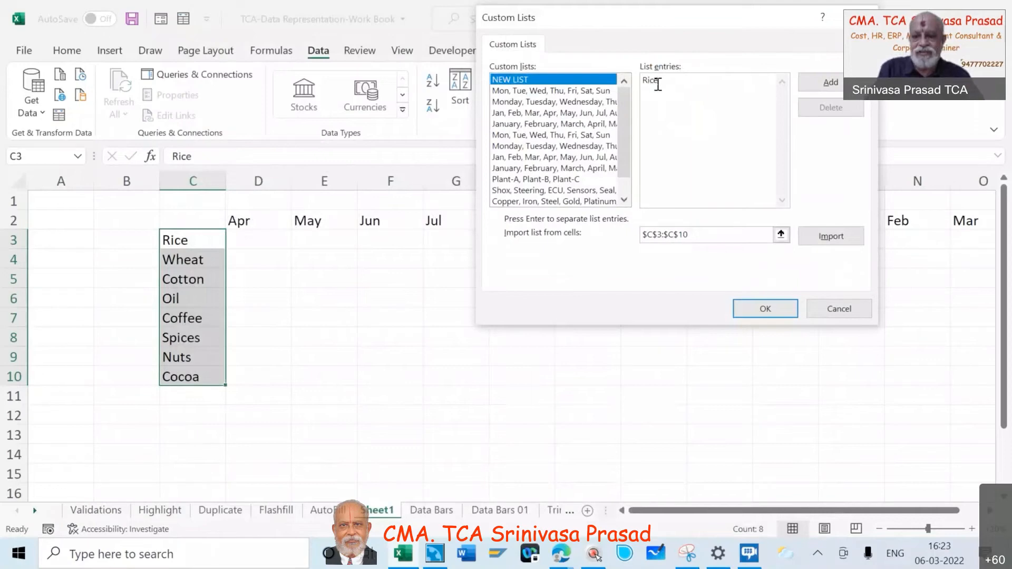
pyautogui.write(',W')
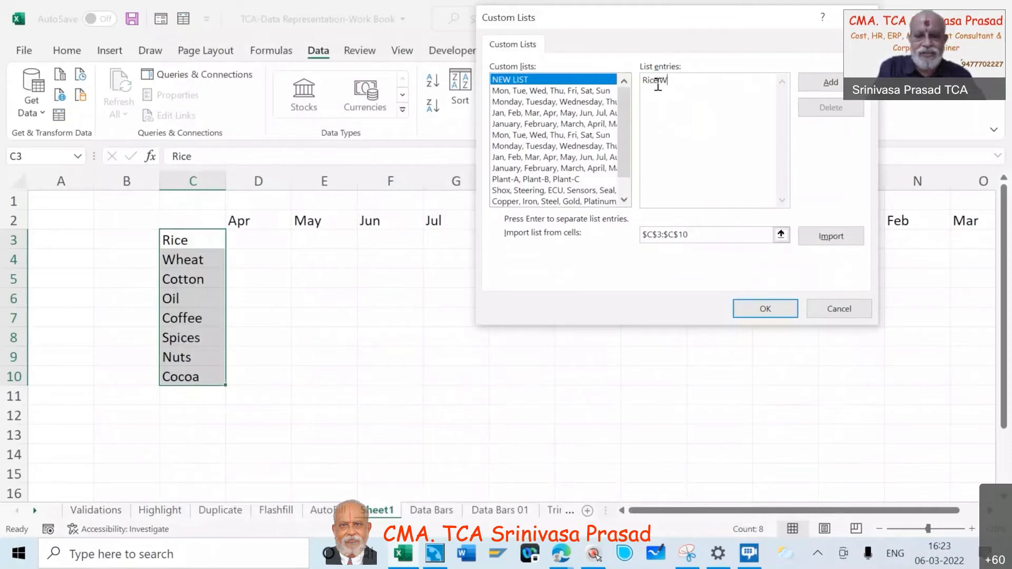
pyautogui.write('heat,')
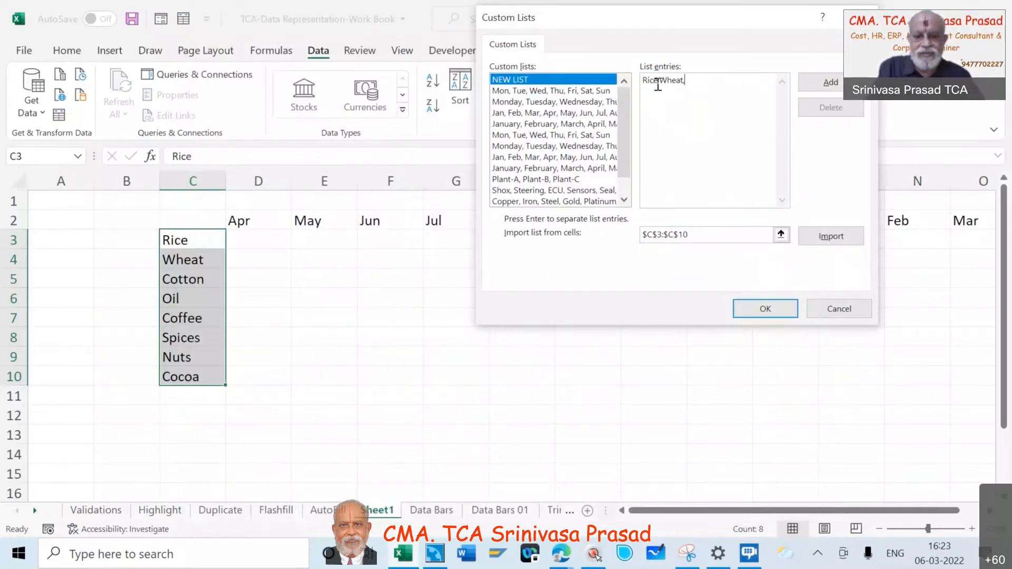
pyautogui.write('Cotton')
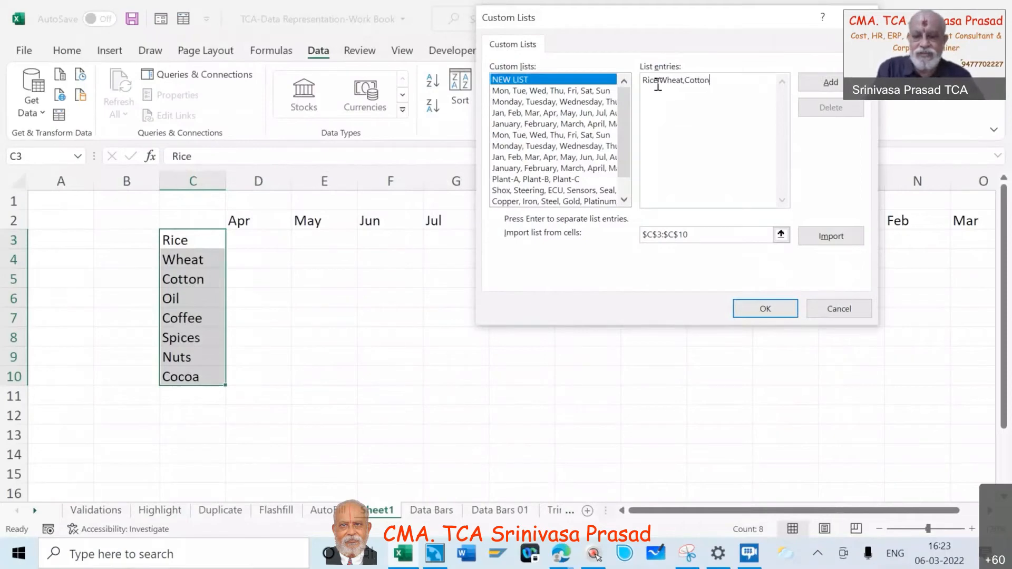
pyautogui.write(',Oil,')
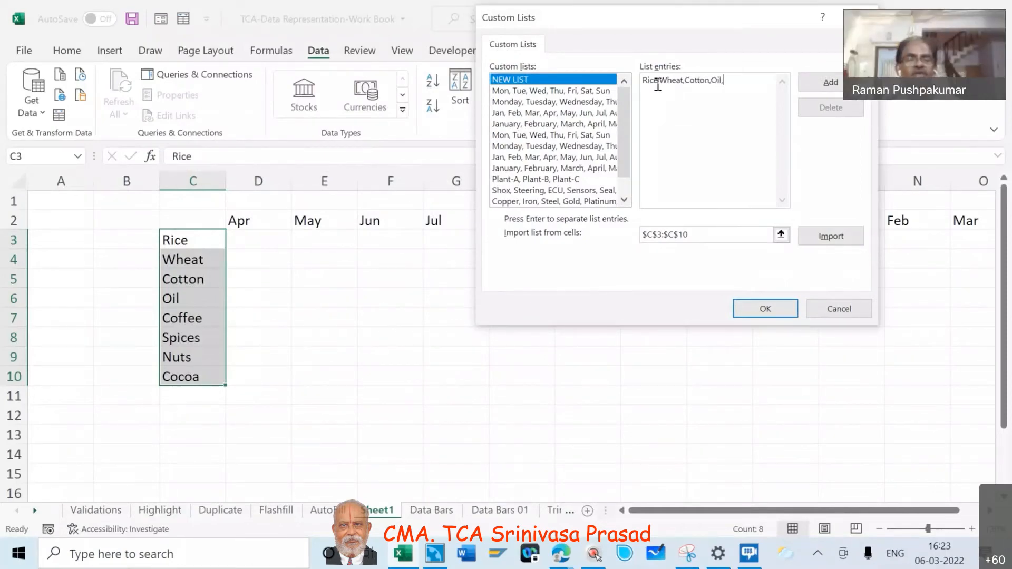
pyautogui.write('Coffee,')
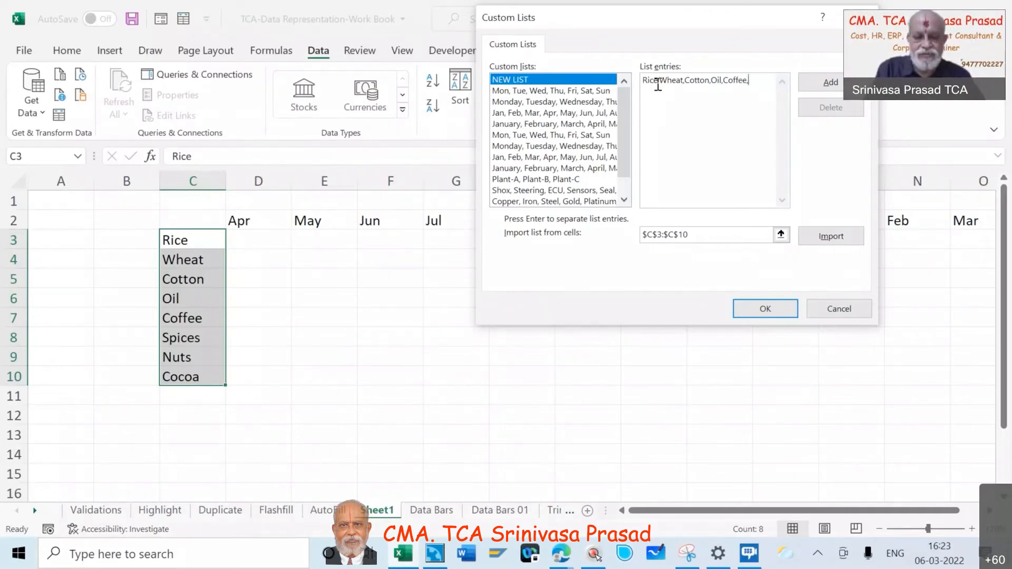
pyautogui.write('Spi')
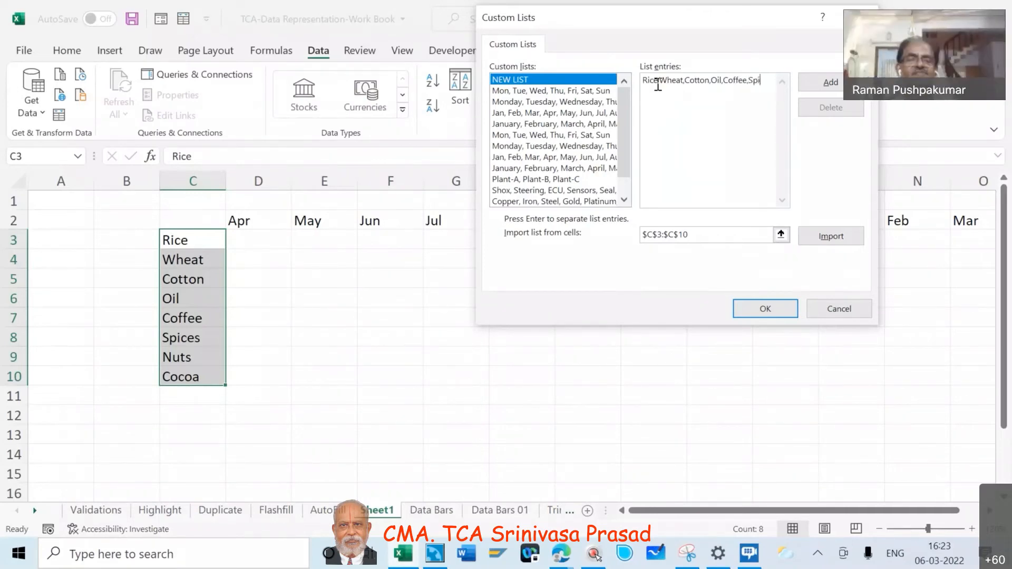
pyautogui.write('ces,')
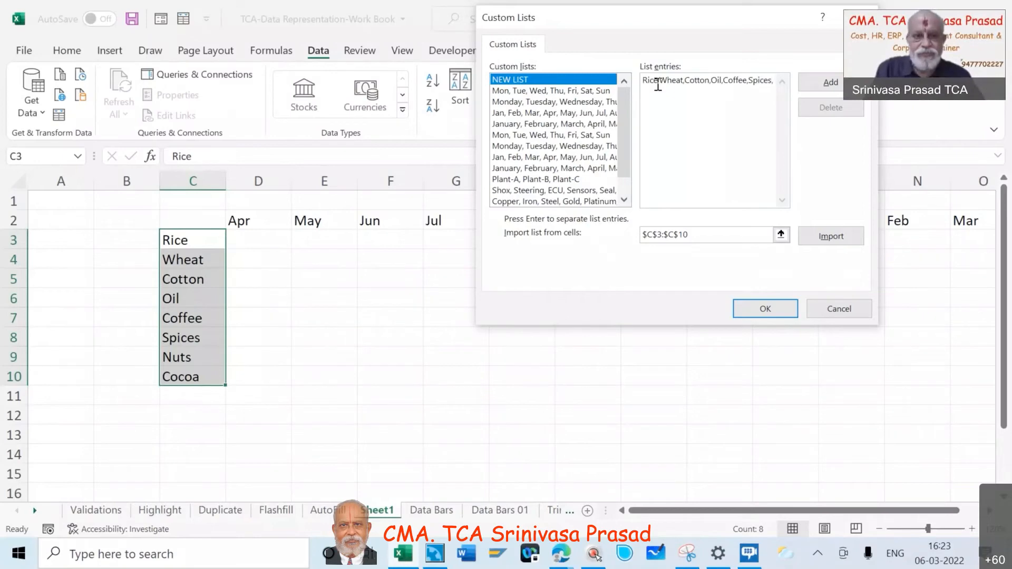
pyautogui.write('Nuts,')
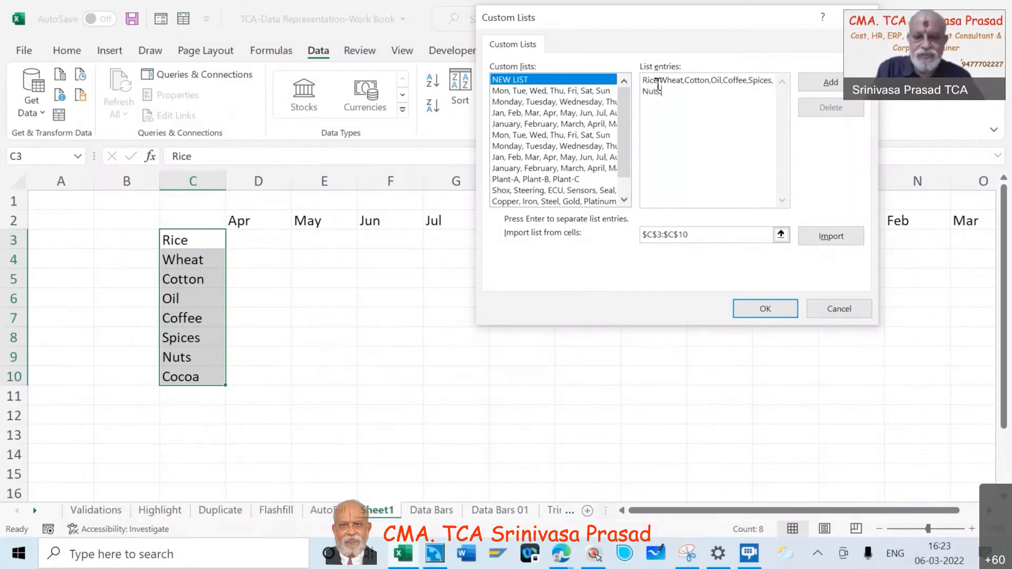
pyautogui.write('Coc')
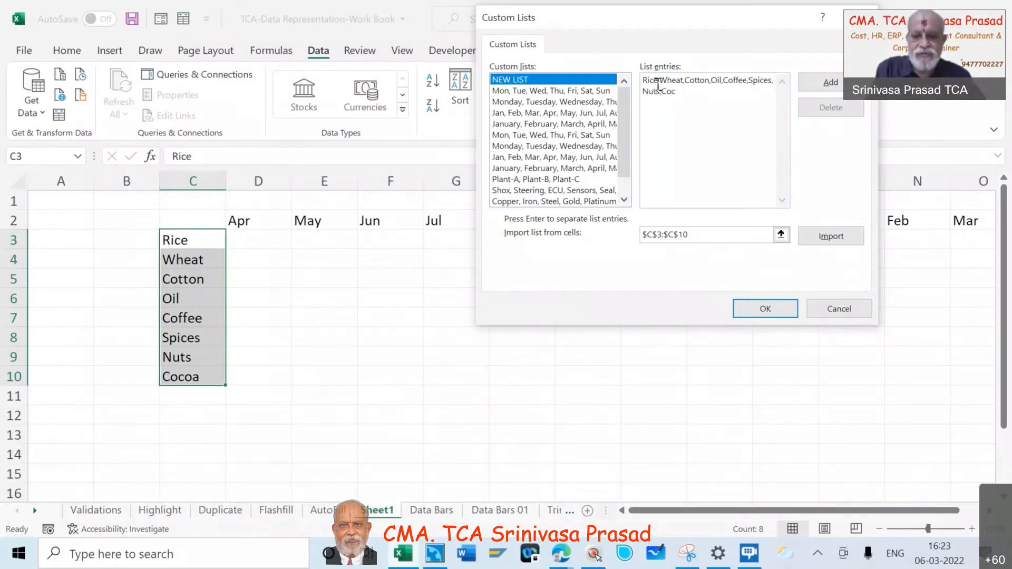
pyautogui.write('oa')
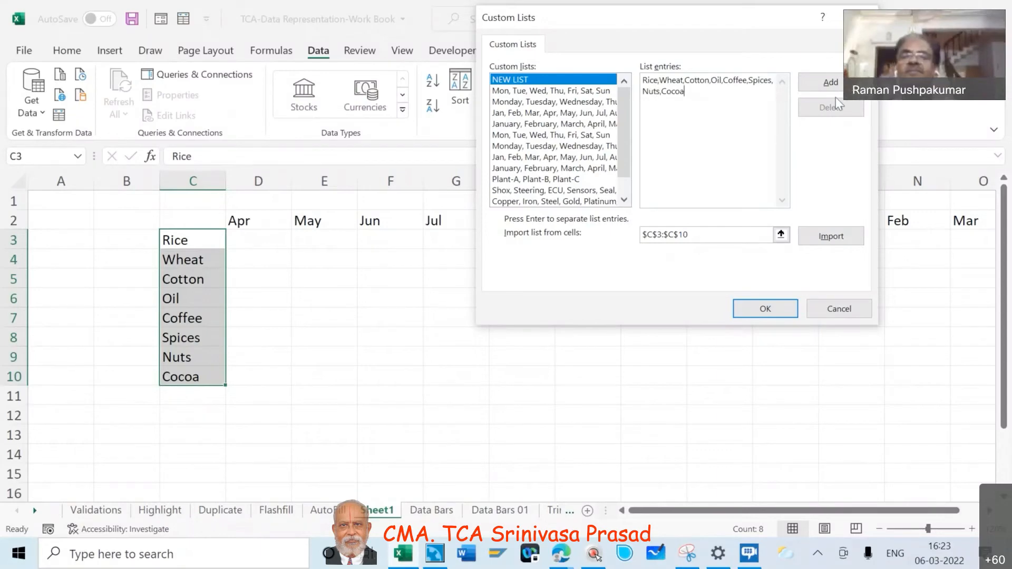
# - Add the entered commodities to the custom lists and accept the Excel Options
pyautogui.click(830, 85)
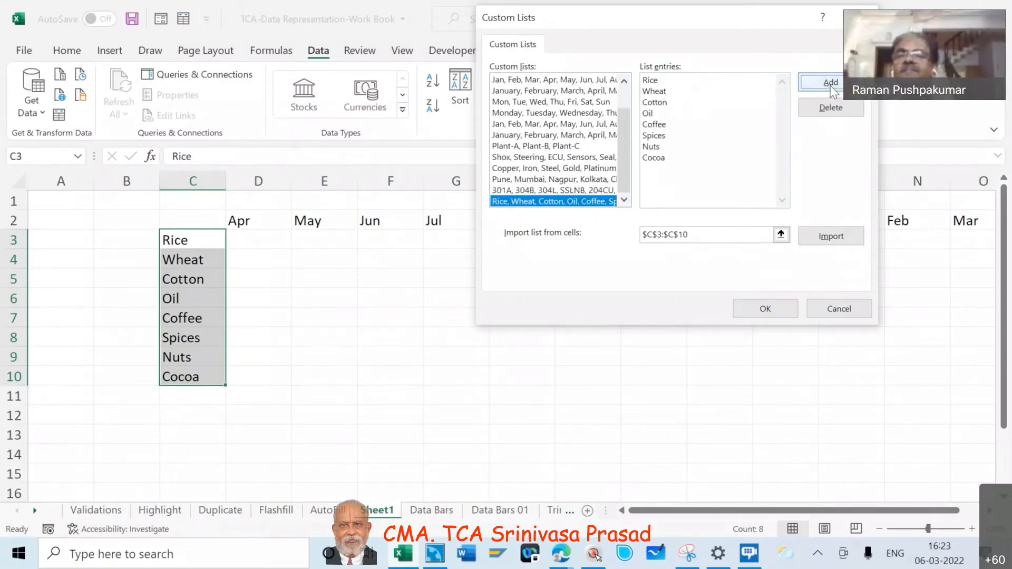
pyautogui.click(766, 309)
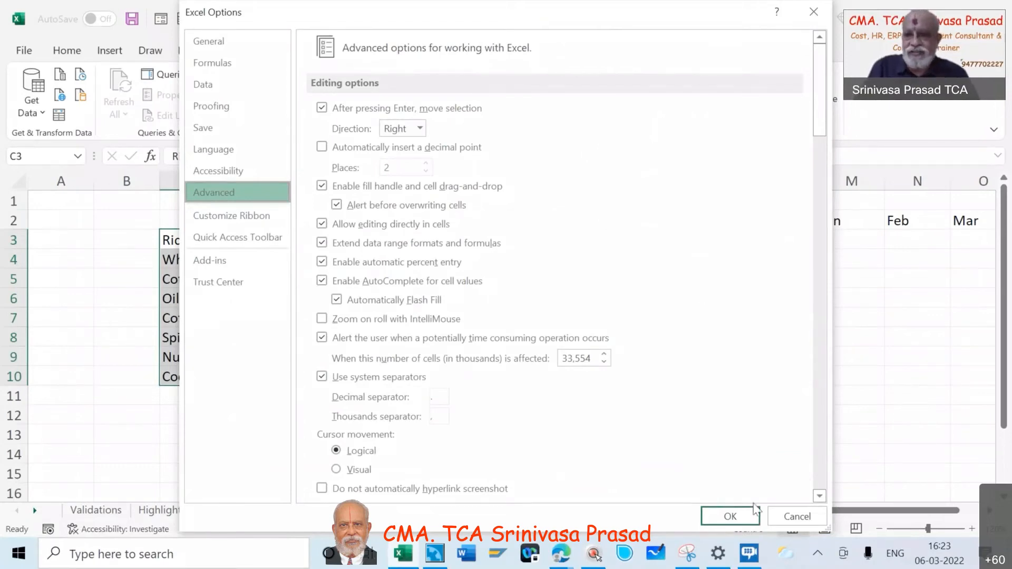
pyautogui.click(741, 518)
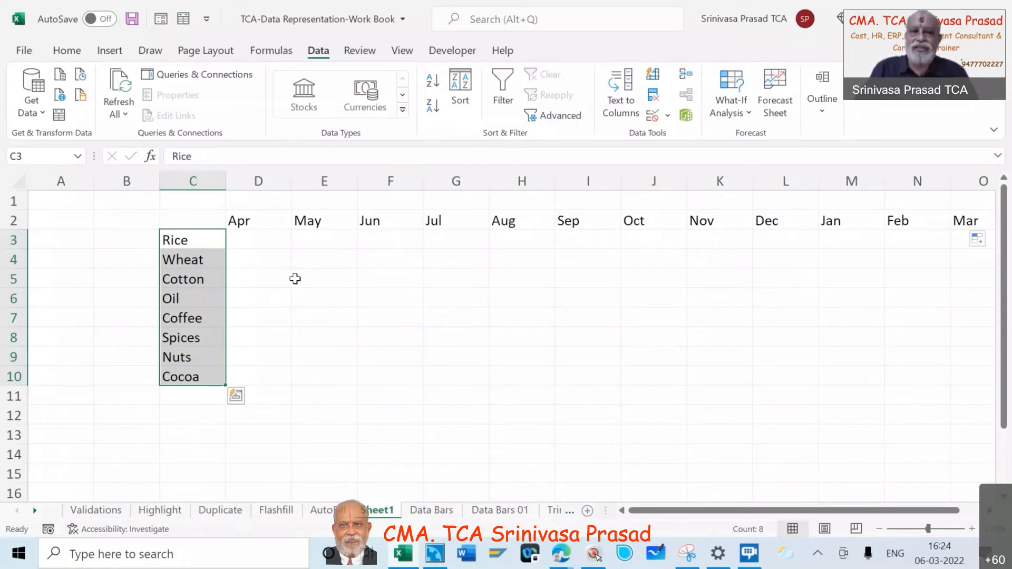
# - Enter Rice in cell D3 and Wheat in cell D4 below the Apr heading
pyautogui.click(264, 242)
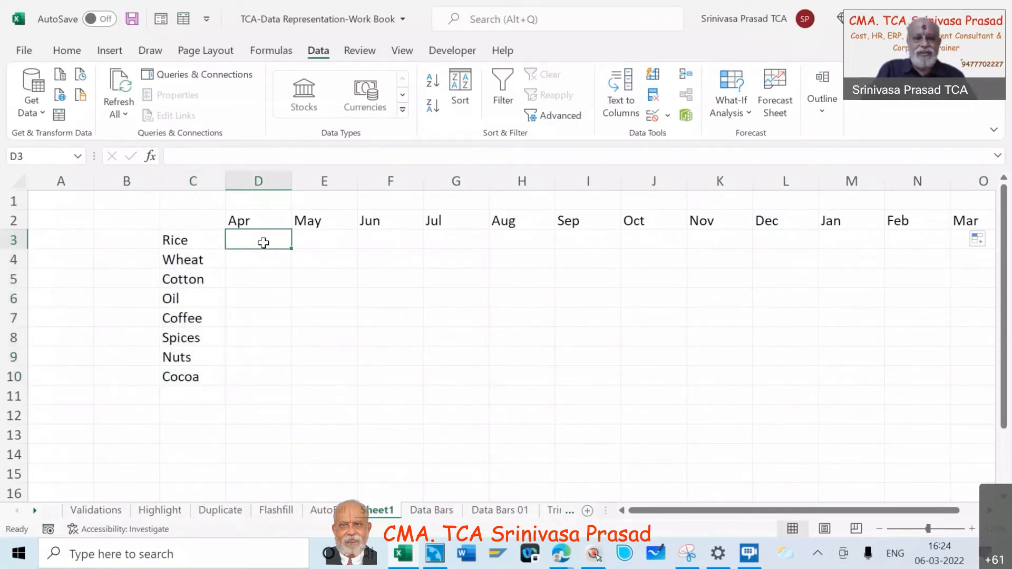
pyautogui.write('Rice')
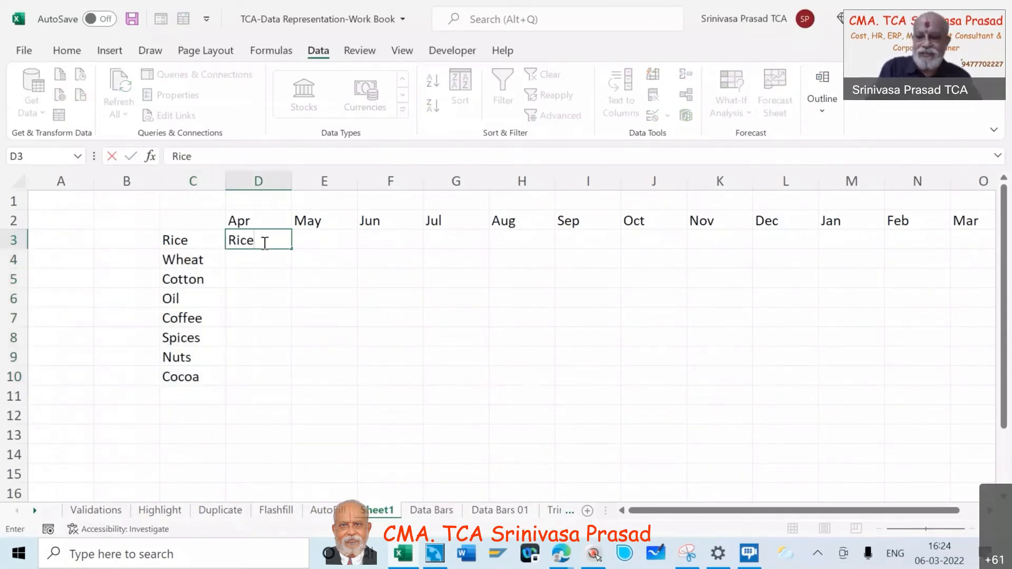
pyautogui.press('Return')
pyautogui.write('Wheat')
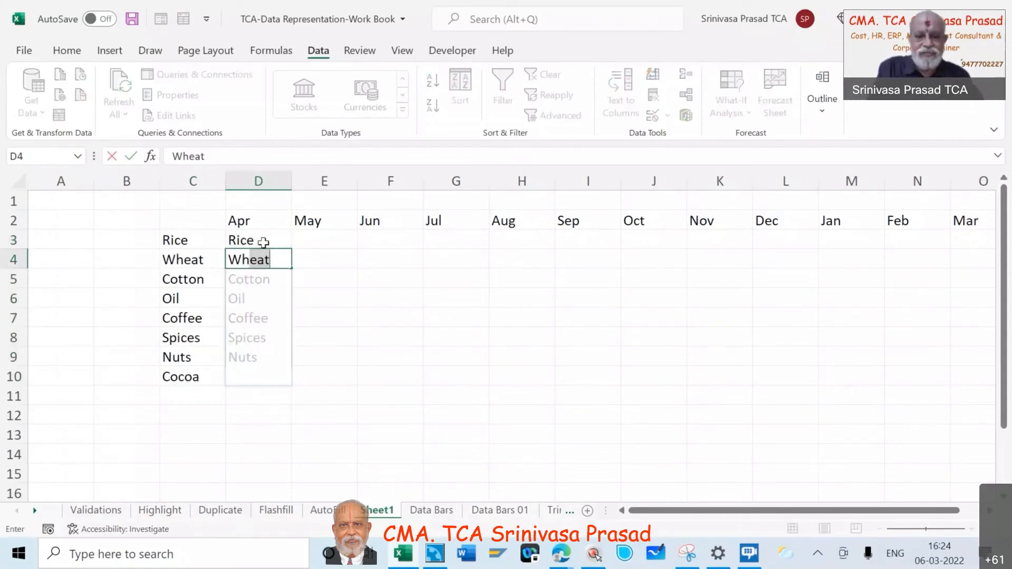
pyautogui.press('Return')
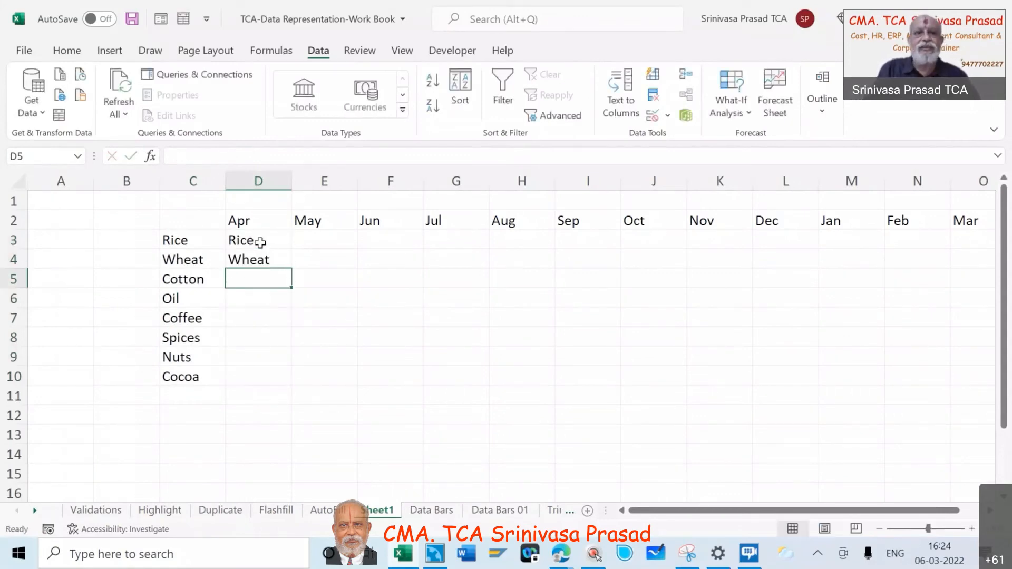
# - AutoFill the commodity series from D3:D4 down to D15
pyautogui.click(261, 242)
pyautogui.hotkey('shift', 'Down')
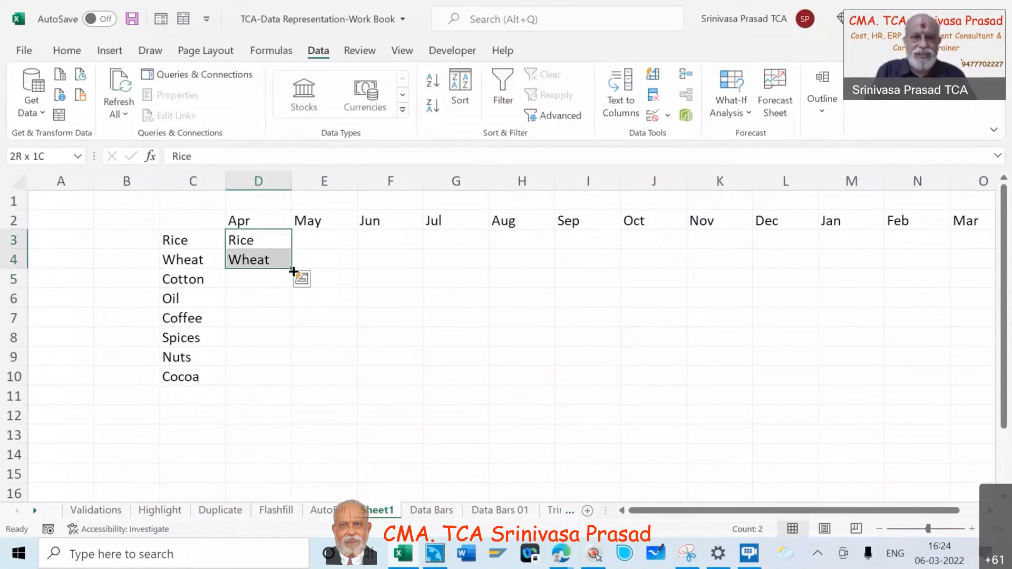
pyautogui.moveTo(293, 271); pyautogui.dragTo(284, 486)
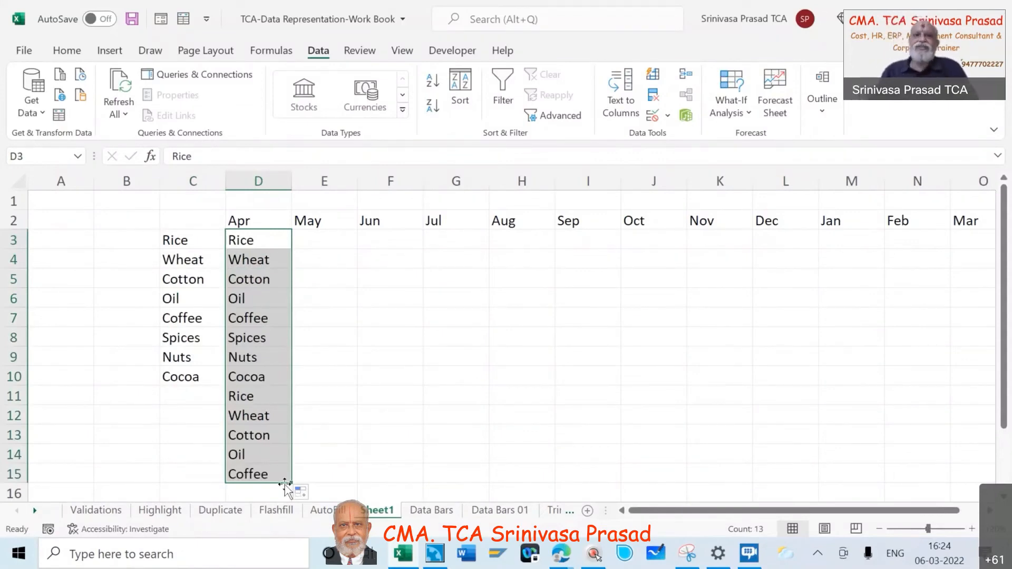
# - Enter Wheat in E3 and AutoFill the series from D3:E3 across the row to N3
pyautogui.click(306, 241)
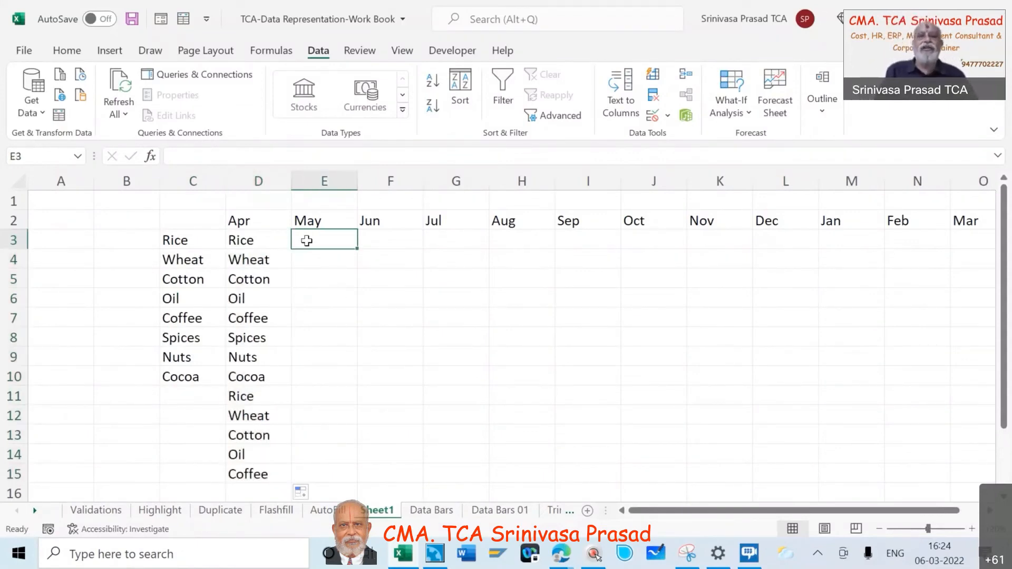
pyautogui.write('Wheat')
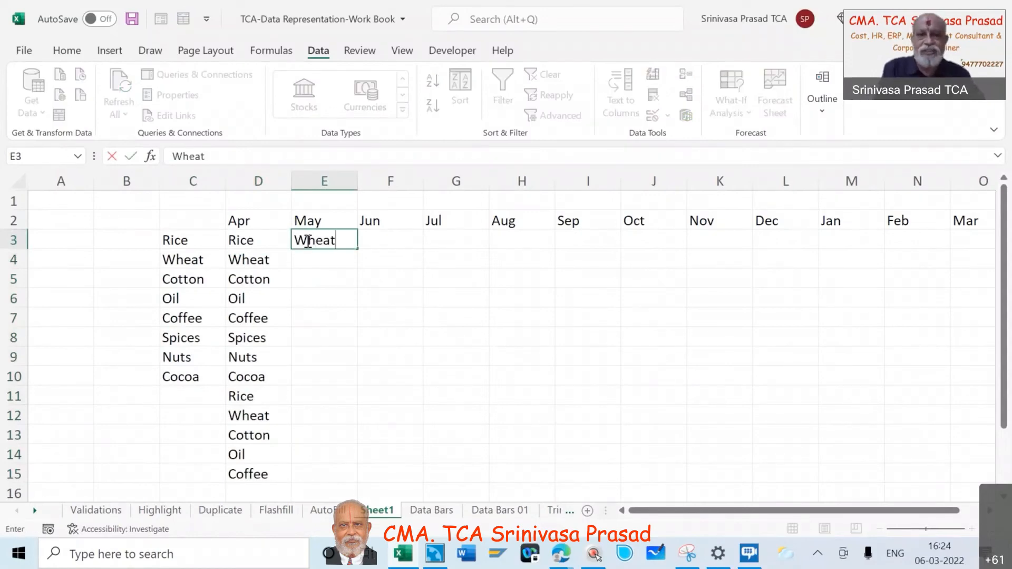
pyautogui.press('Tab')
pyautogui.click(255, 234)
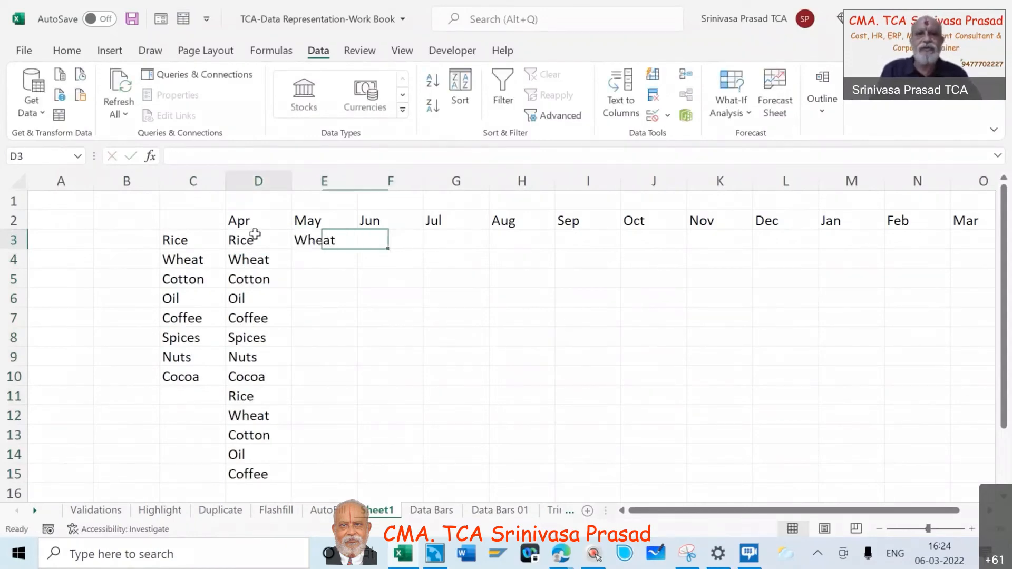
pyautogui.moveTo(255, 234); pyautogui.dragTo(942, 252)
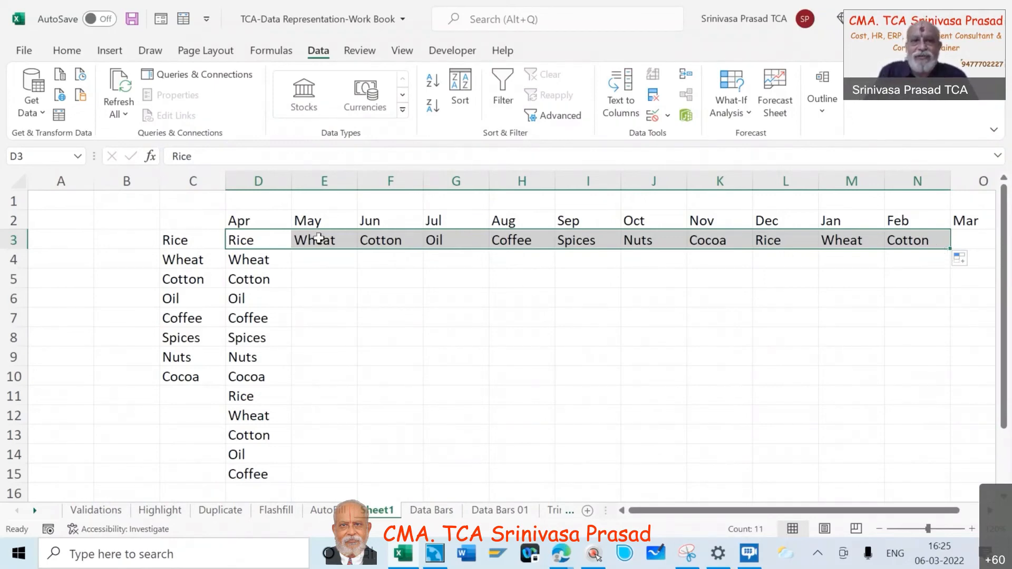
# - Reopen the Excel Options and open the custom lists for editing from the General section of the Advanced settings
pyautogui.click(24, 51)
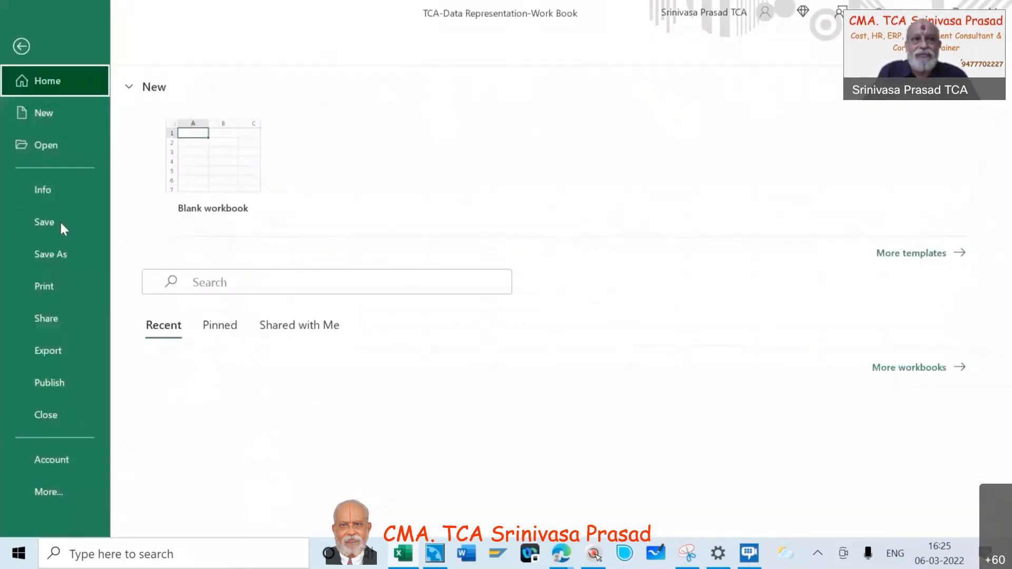
pyautogui.click(52, 491)
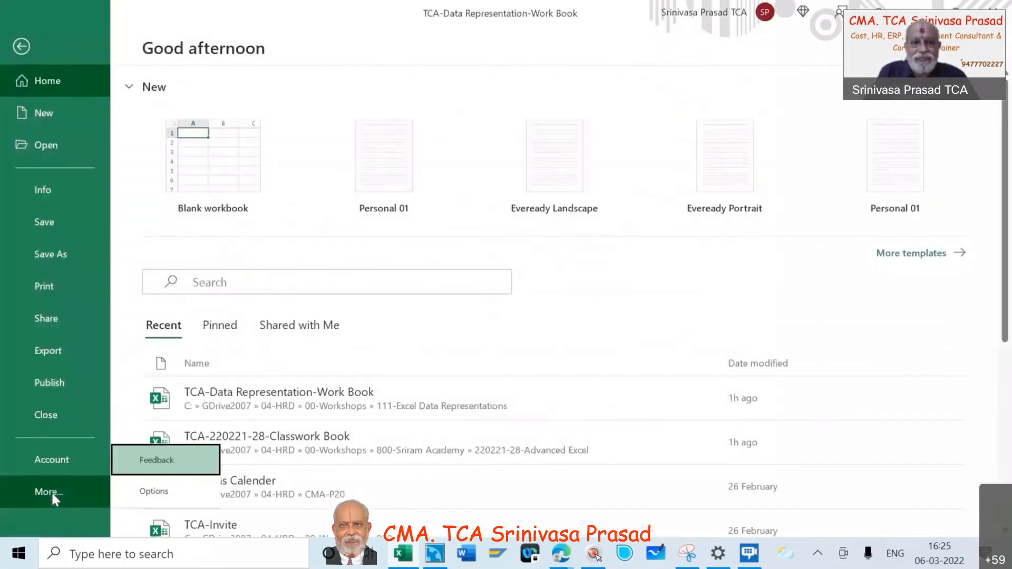
pyautogui.click(159, 494)
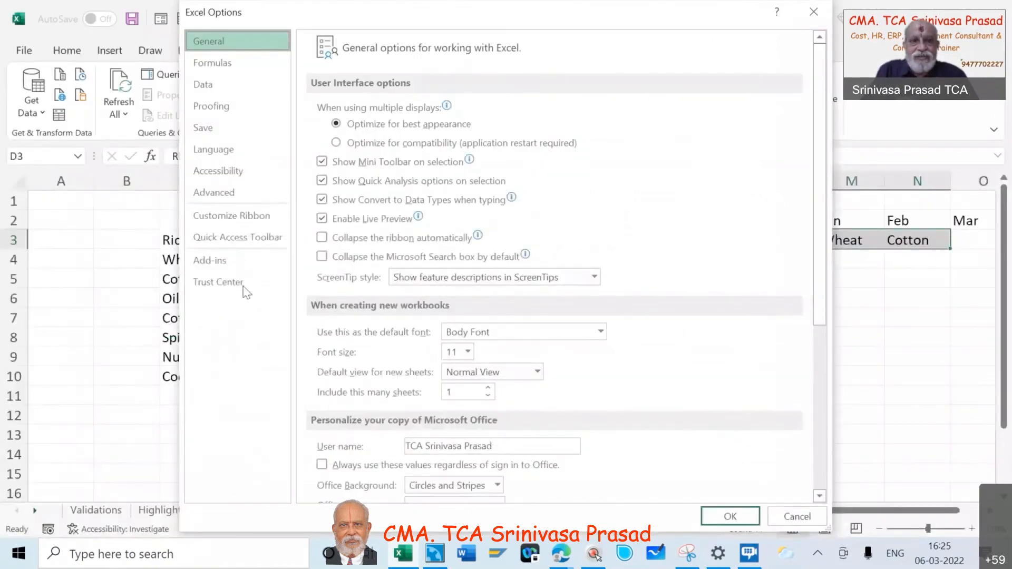
pyautogui.click(223, 195)
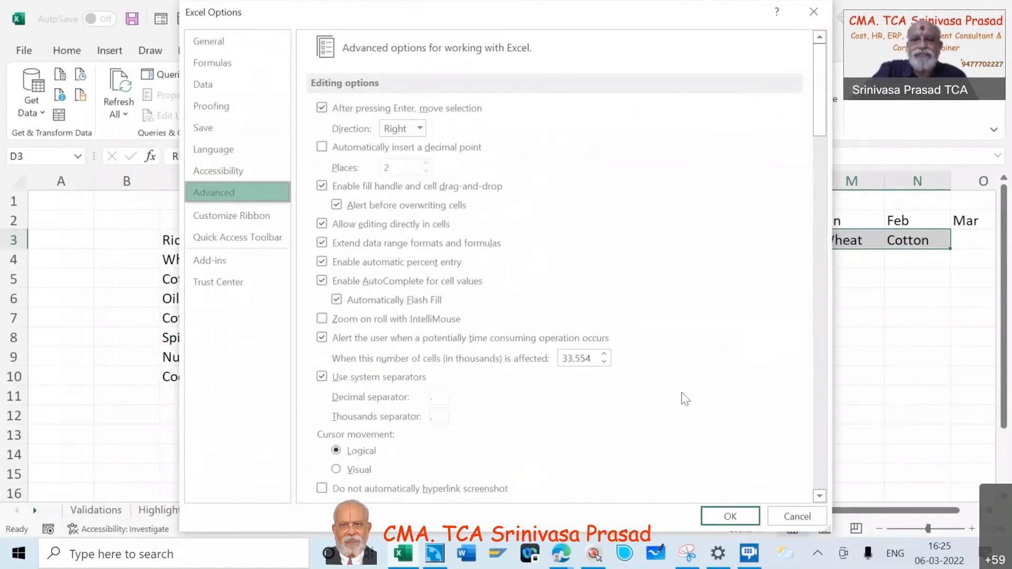
pyautogui.scroll(-15, 684, 399)
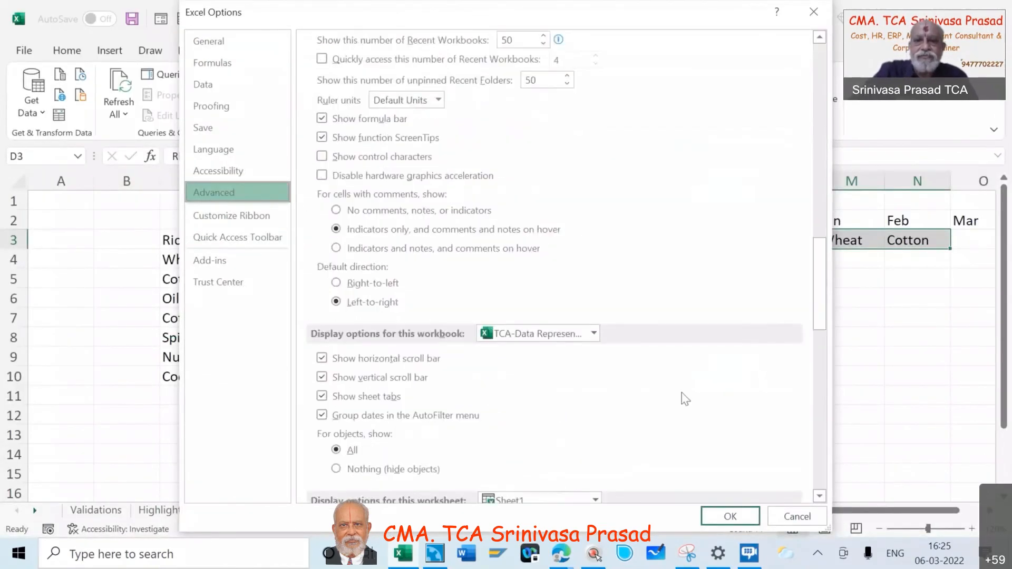
pyautogui.scroll(-5, 685, 399)
pyautogui.scroll(-8, 684, 399)
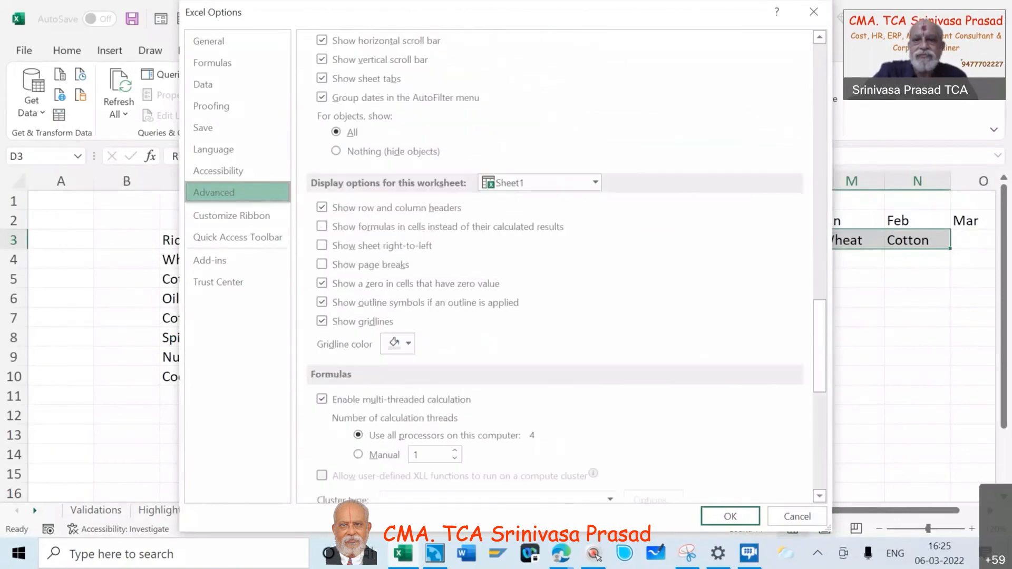
pyautogui.scroll(-4, 684, 400)
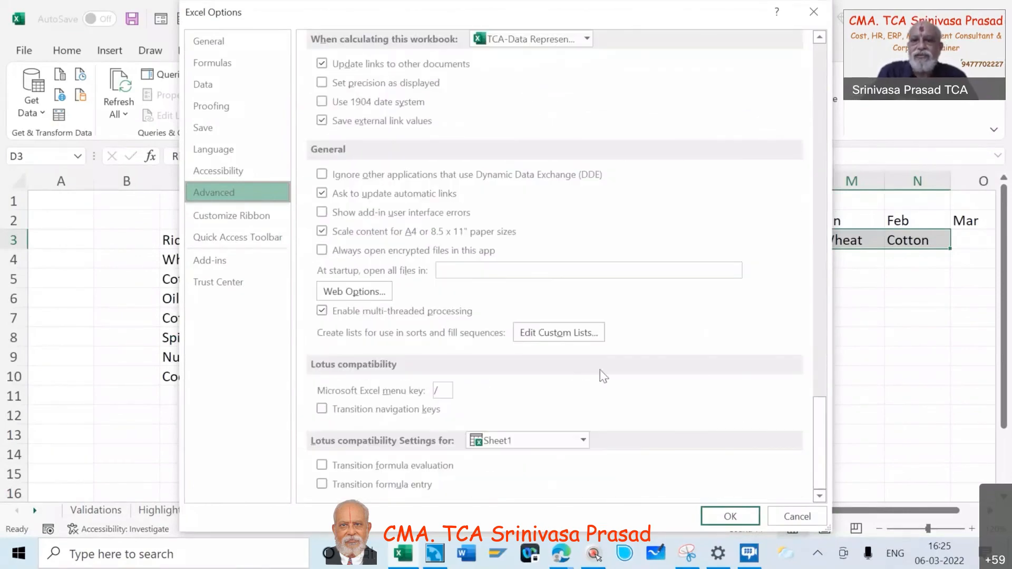
pyautogui.click(577, 333)
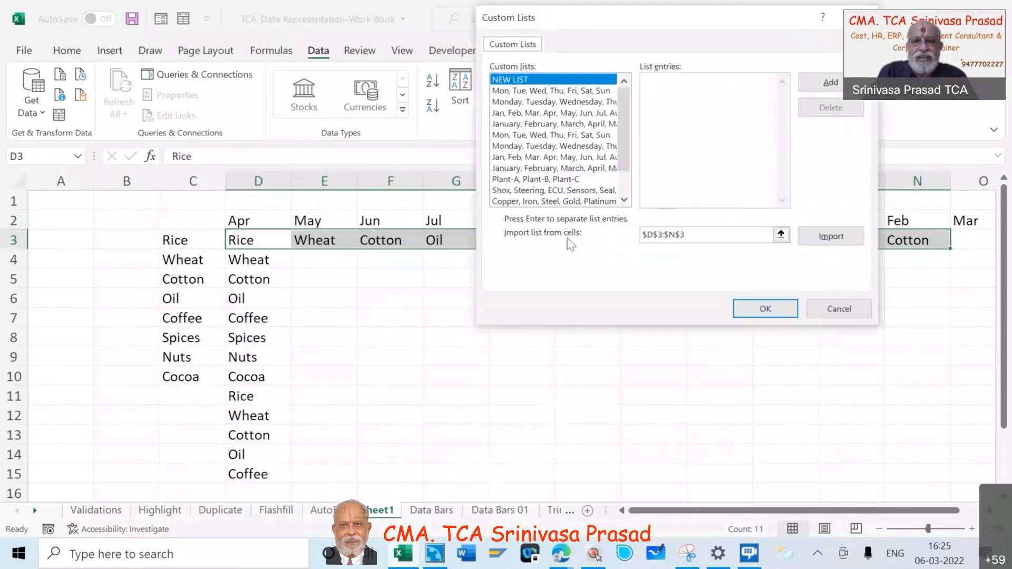
# - Look through the saved custom lists, display the entries of the list starting with 301A, and cancel both dialogs
pyautogui.click(624, 201)
pyautogui.click(624, 200)
pyautogui.click(624, 201)
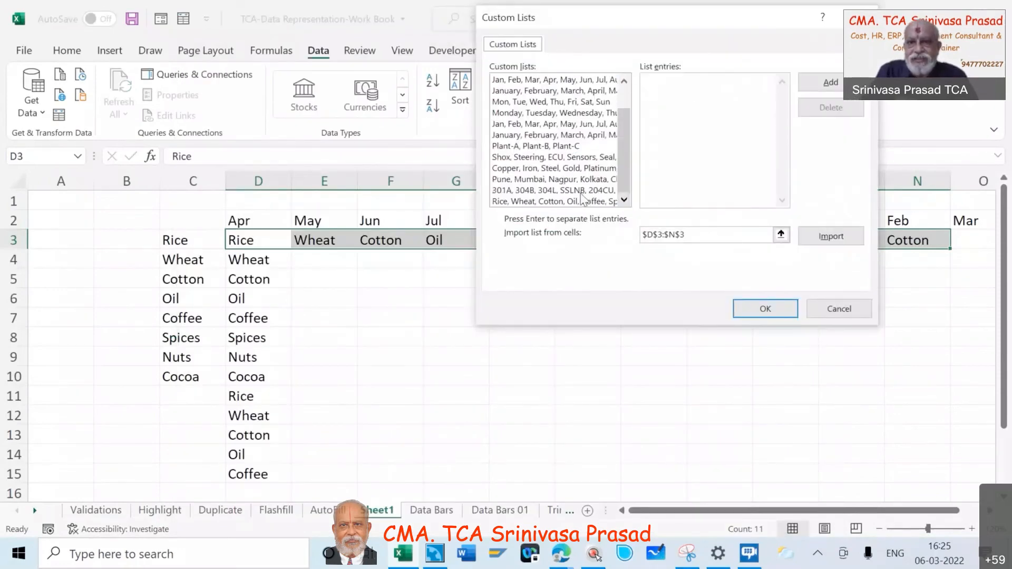
pyautogui.click(582, 191)
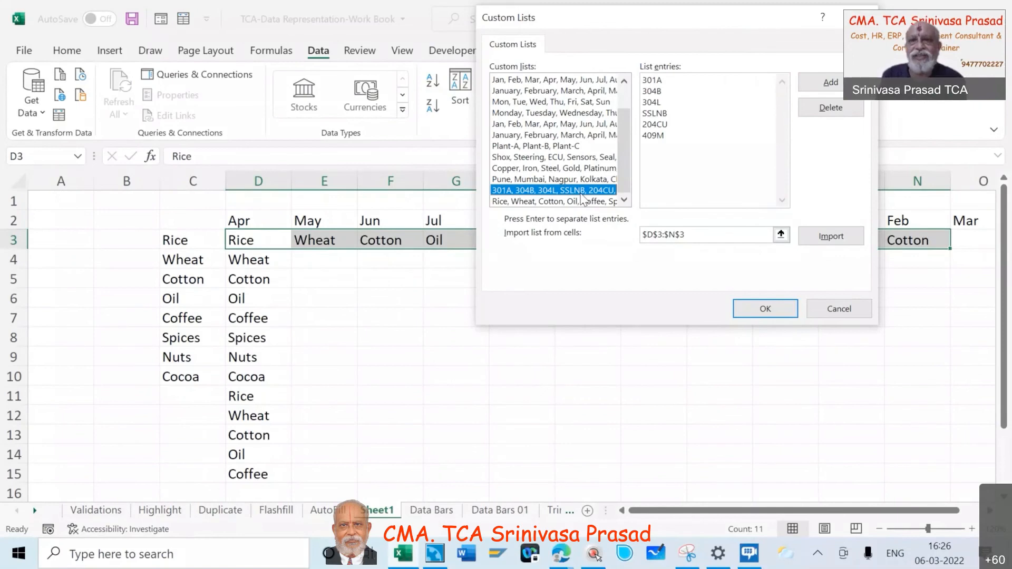
pyautogui.click(851, 311)
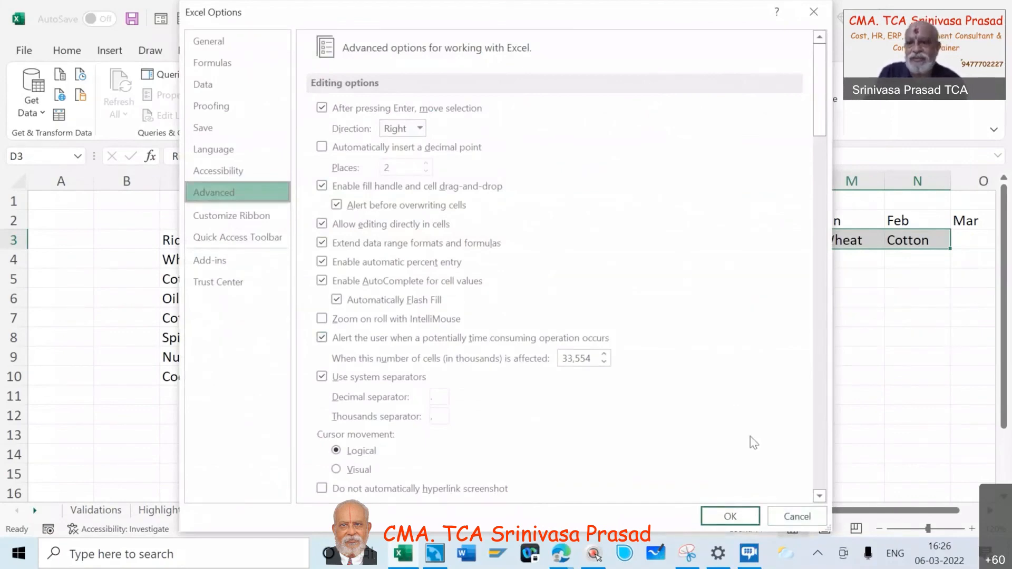
pyautogui.click(792, 518)
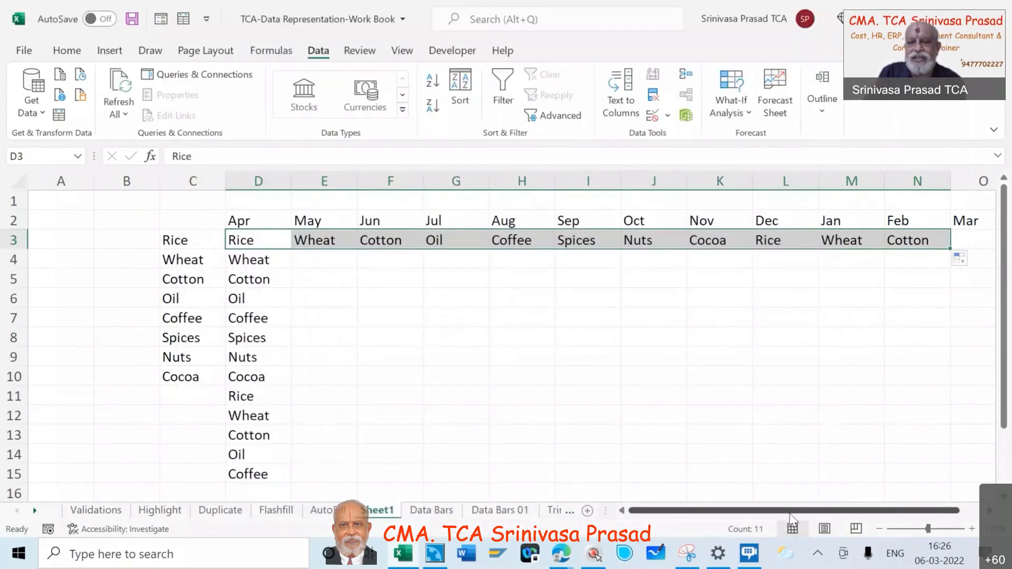
pyautogui.click(501, 339)
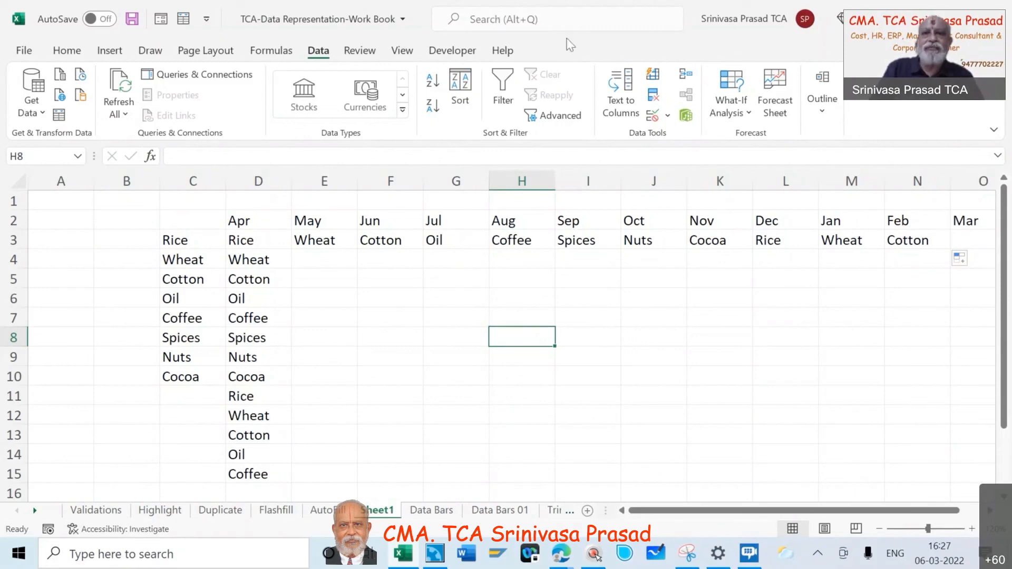
pyautogui.click(567, 19)
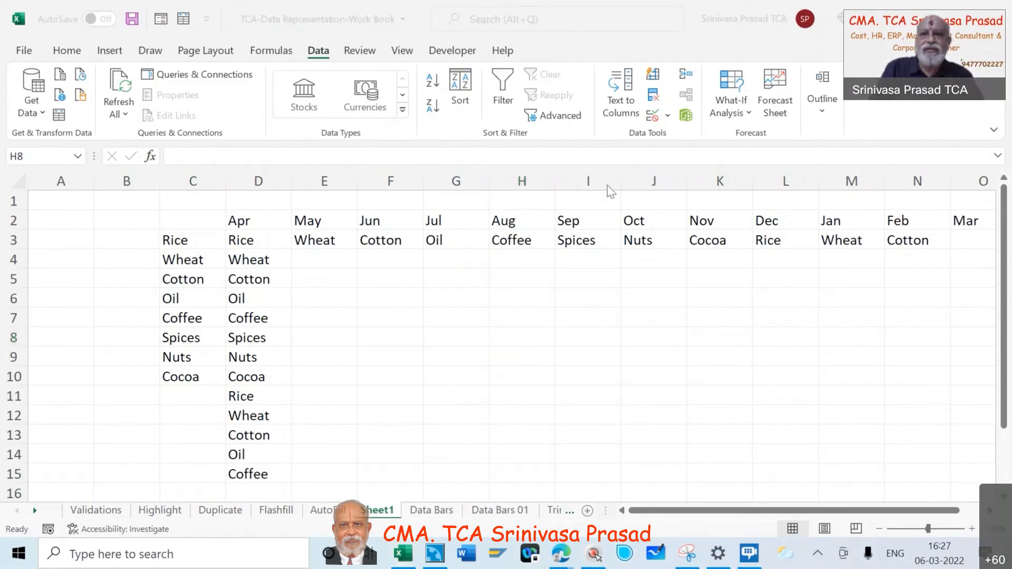